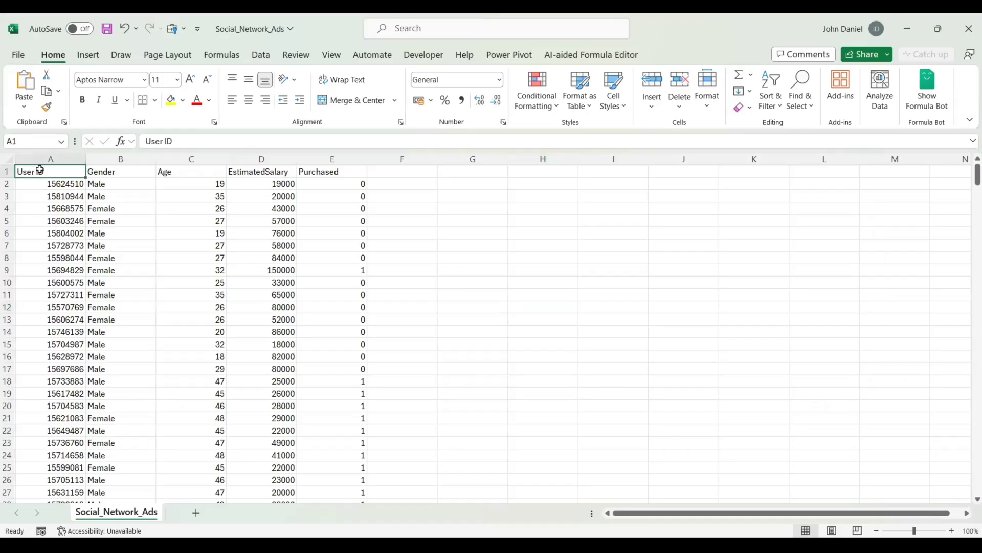
- Examine the User ID, Gender, Age, EstimatedSalary and Purchased columns and the data rows of the Social_Network_Ads sheet
click(132, 170)
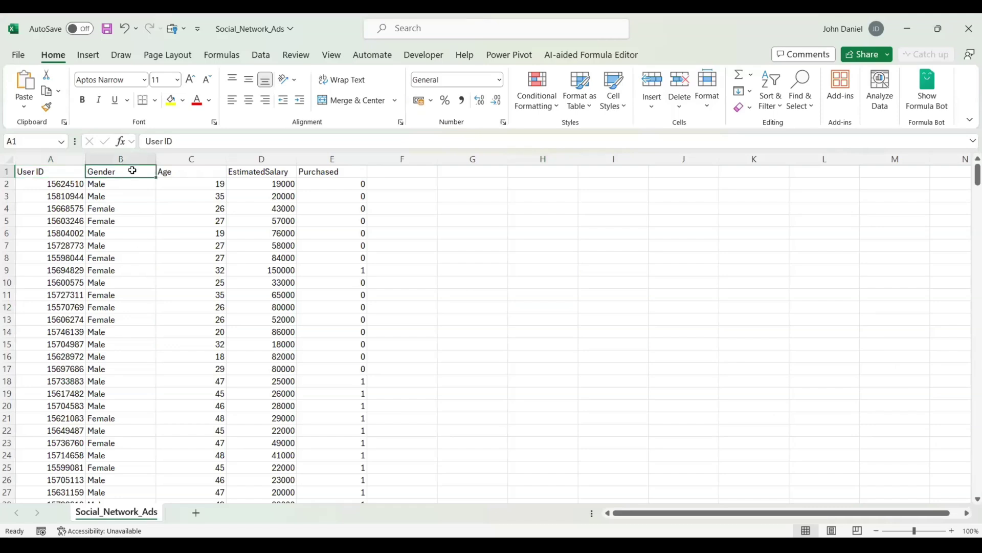
click(171, 172)
click(53, 172)
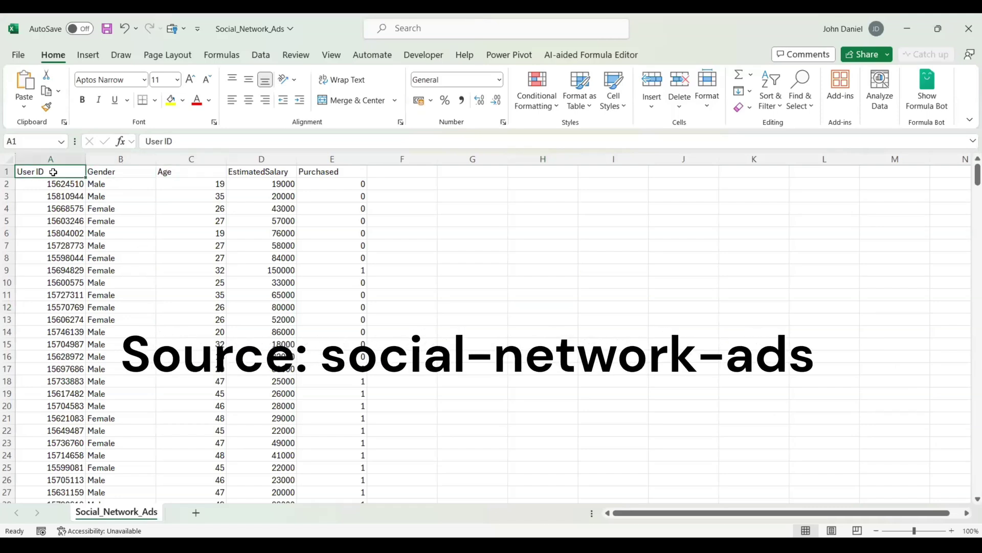
click(153, 171)
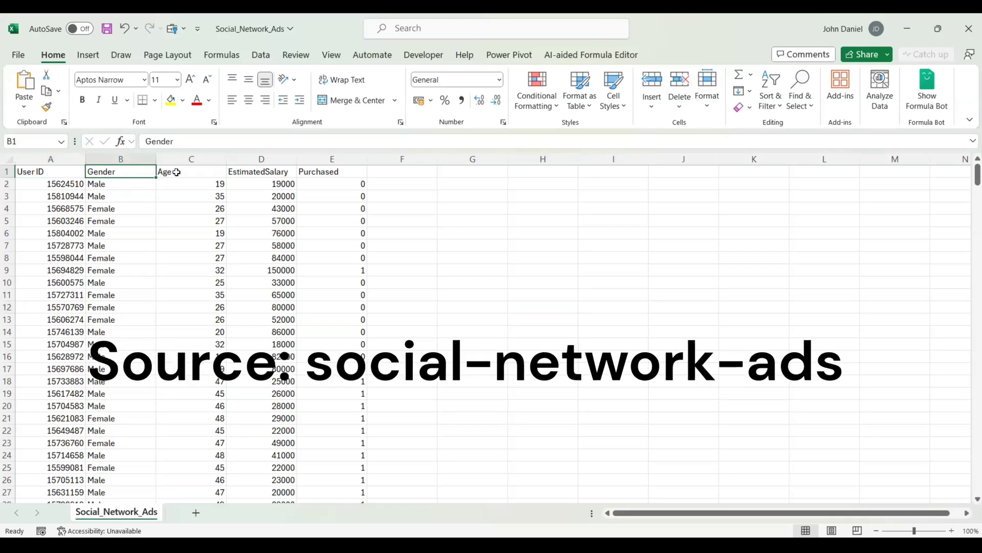
click(217, 172)
click(256, 172)
click(320, 173)
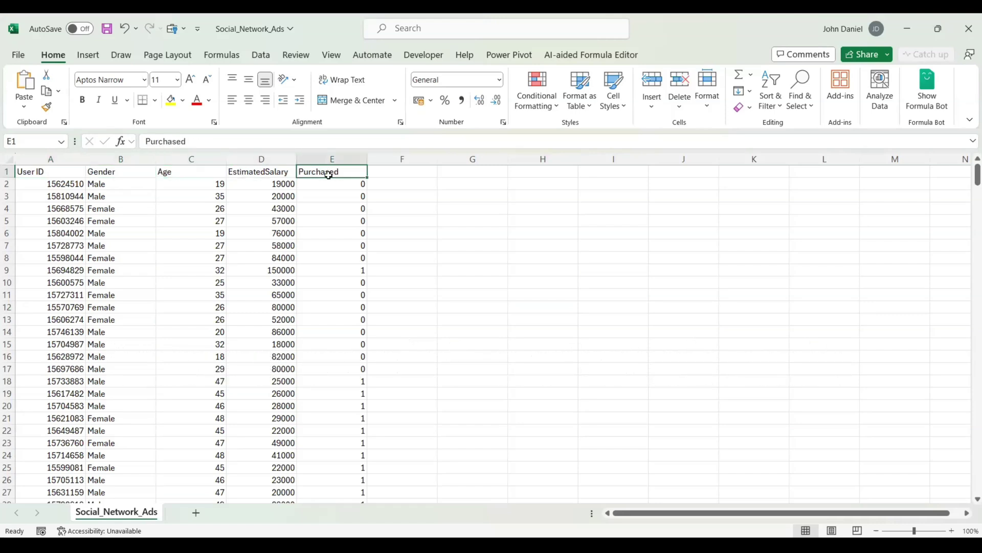
scroll(300, 317, down, 7)
scroll(301, 316, up, 7)
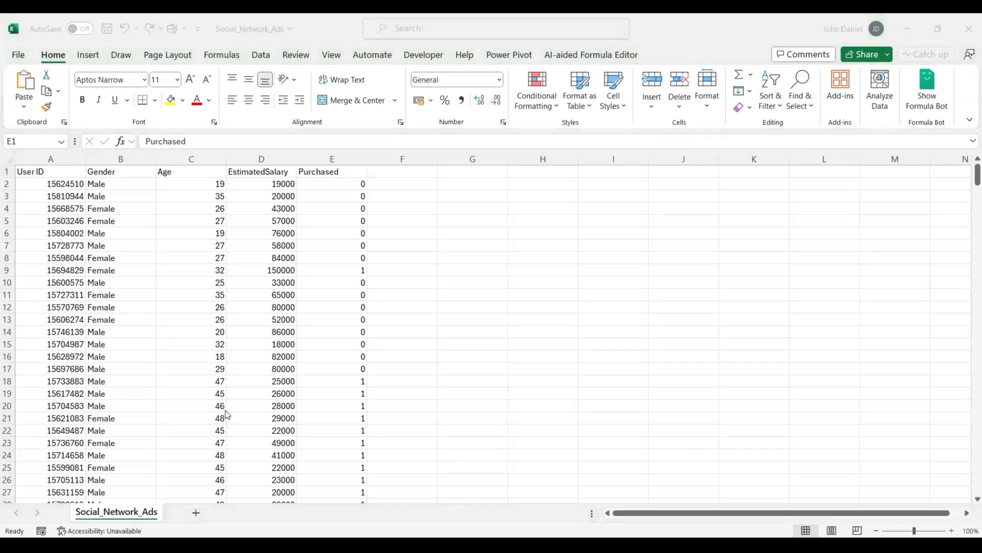
- Switch to ChatGPT in the browser and attach the Social_Network_Ads file from Downloads to the message
key(alt+Tab)
click(261, 502)
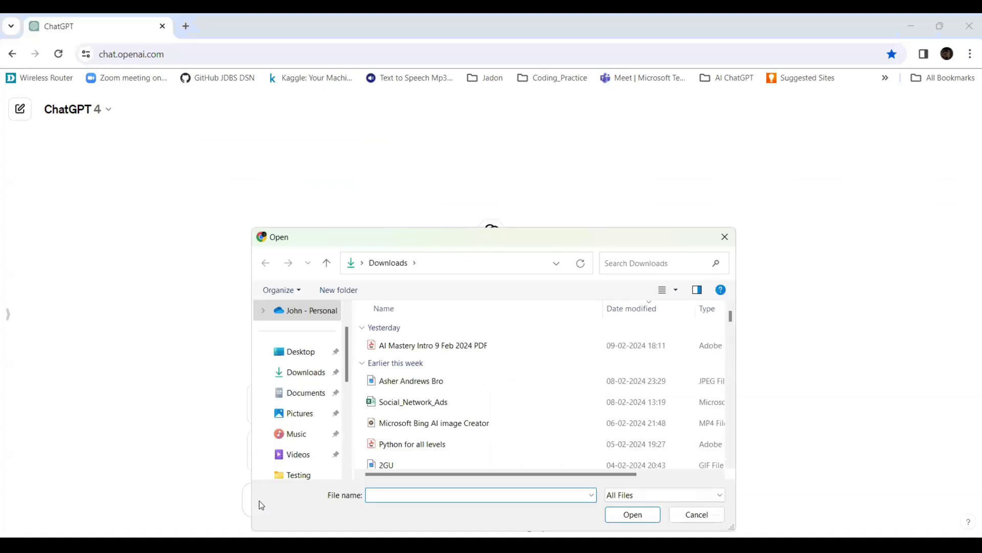
click(394, 408)
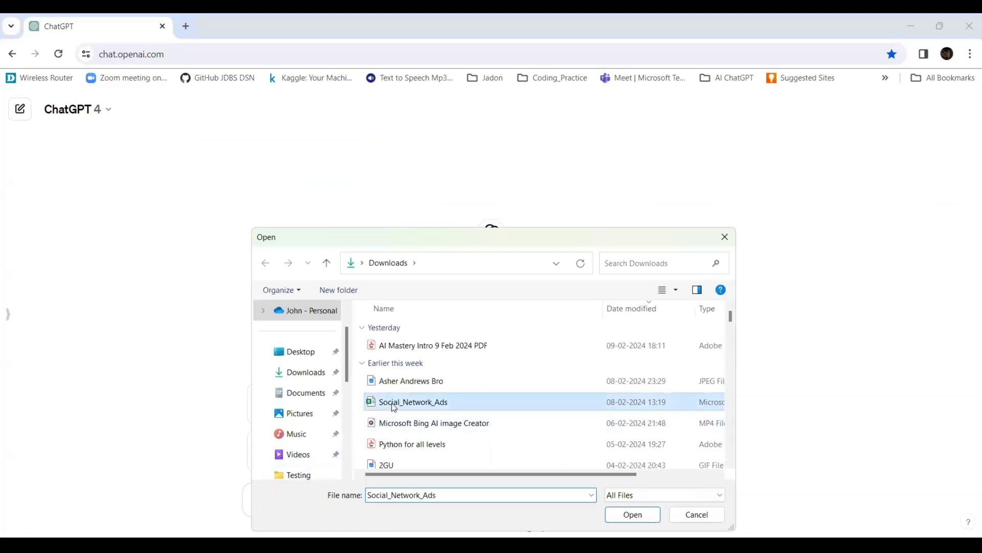
double_click(394, 408)
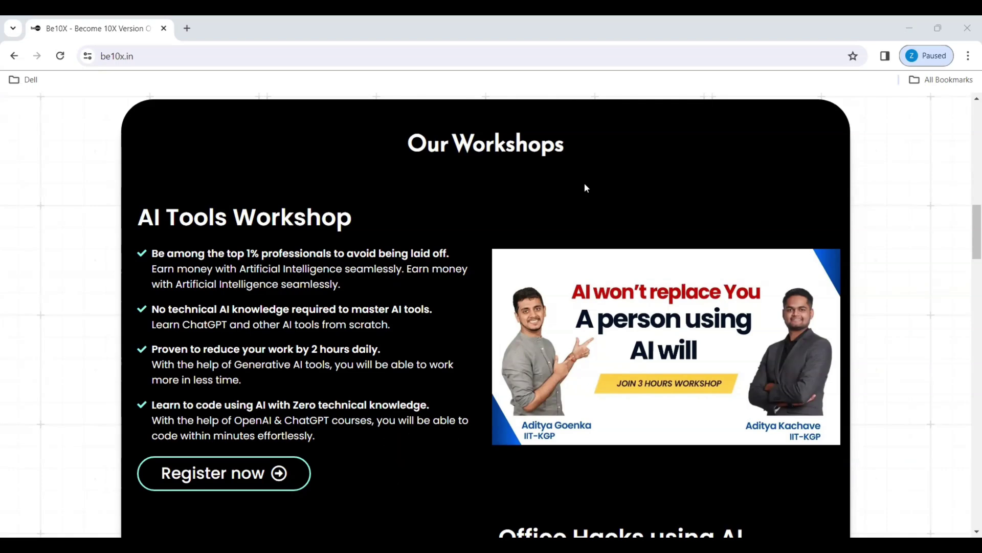
- Look through the be10x.in home page, including the Why Choose Us and Our Workshops sections
click(586, 188)
key(ctrl+l)
scroll(358, 203, up, 15)
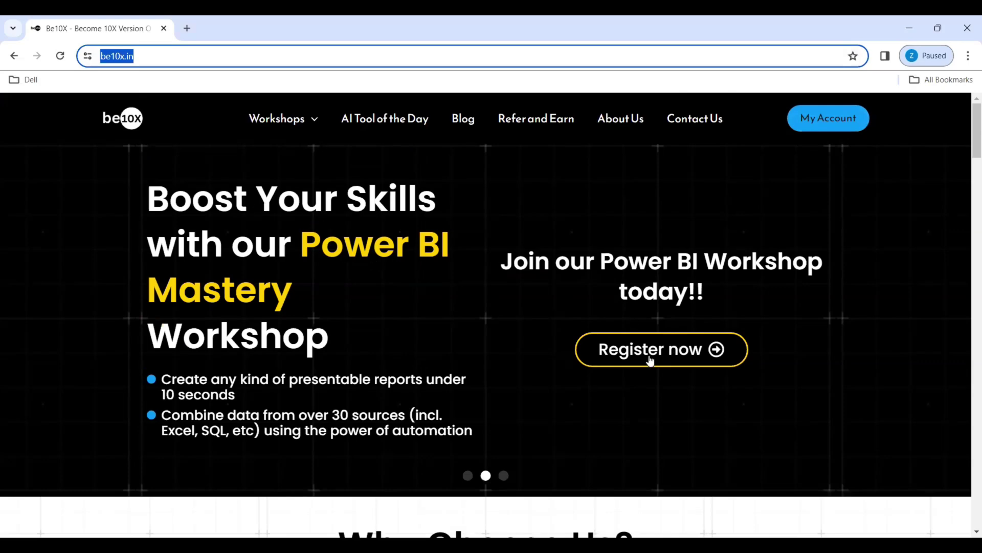
scroll(587, 320, down, 5)
scroll(589, 323, down, 7)
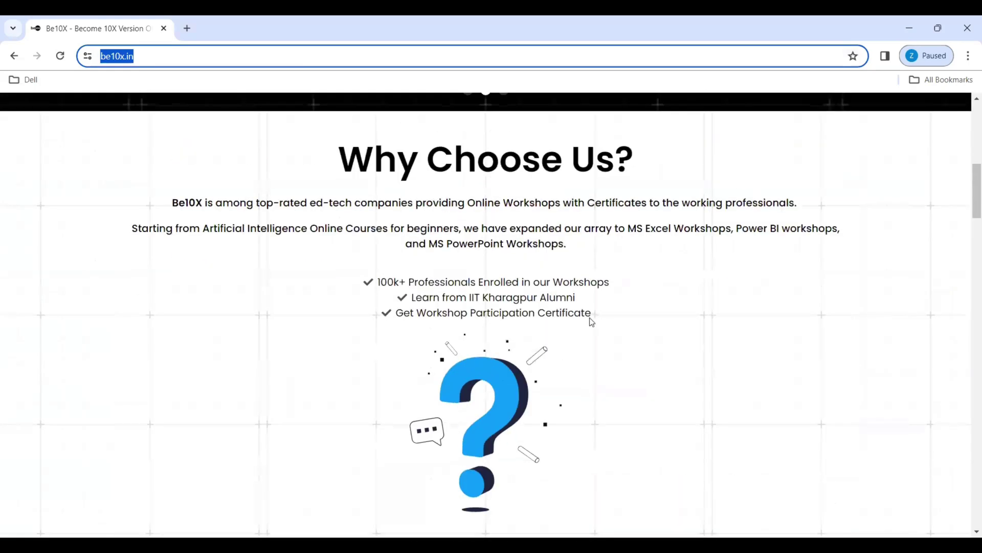
scroll(339, 309, up, 1)
scroll(343, 309, down, 8)
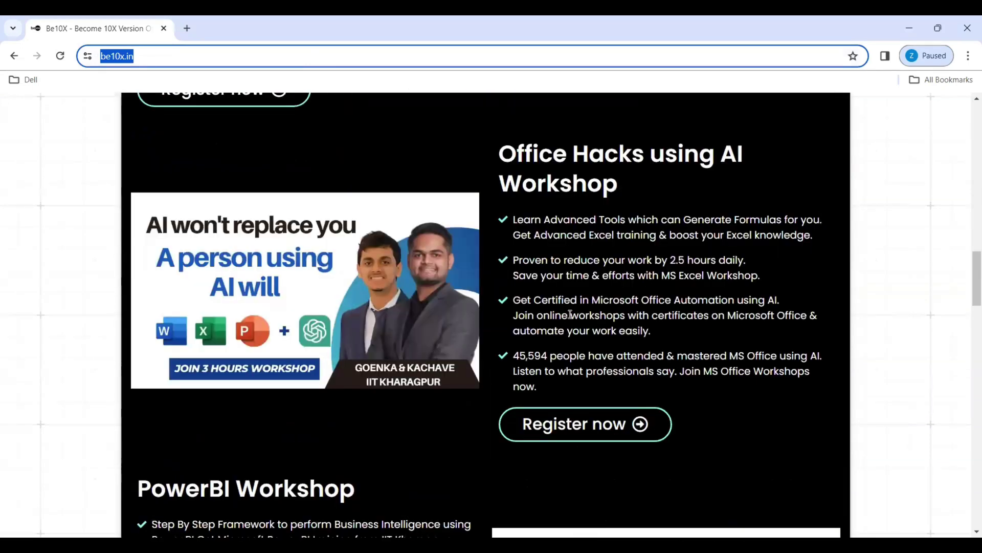
scroll(531, 342, up, 5)
scroll(532, 345, down, 1)
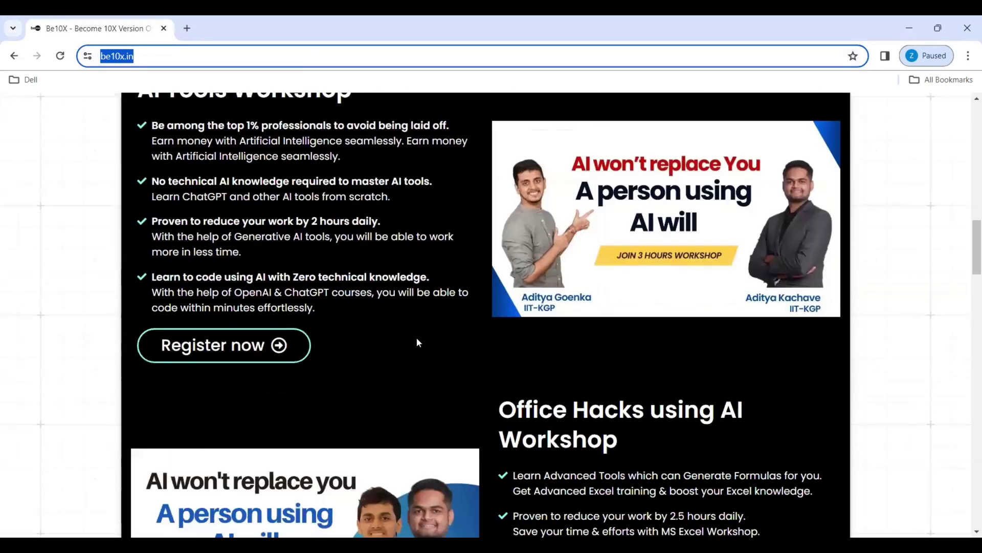
- Open the AI Tools Workshop registration page and examine its schedule, reviews and reasons to join the course
click(258, 345)
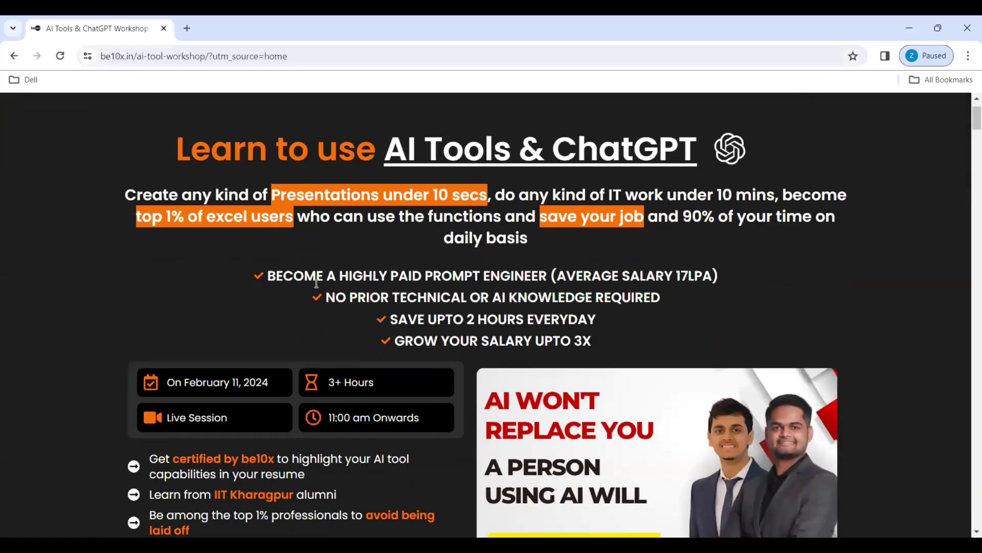
scroll(315, 284, down, 3)
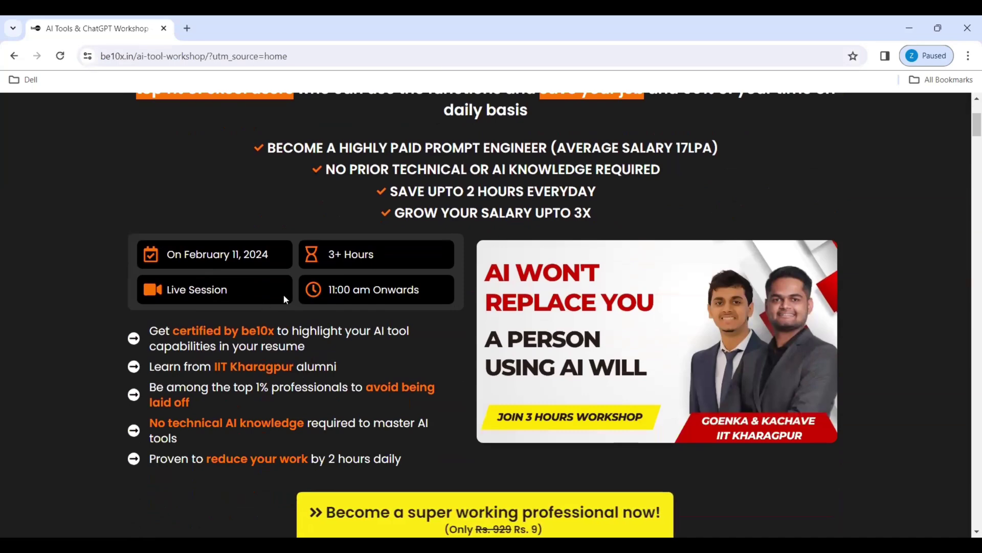
scroll(540, 299, down, 5)
scroll(540, 299, down, 8)
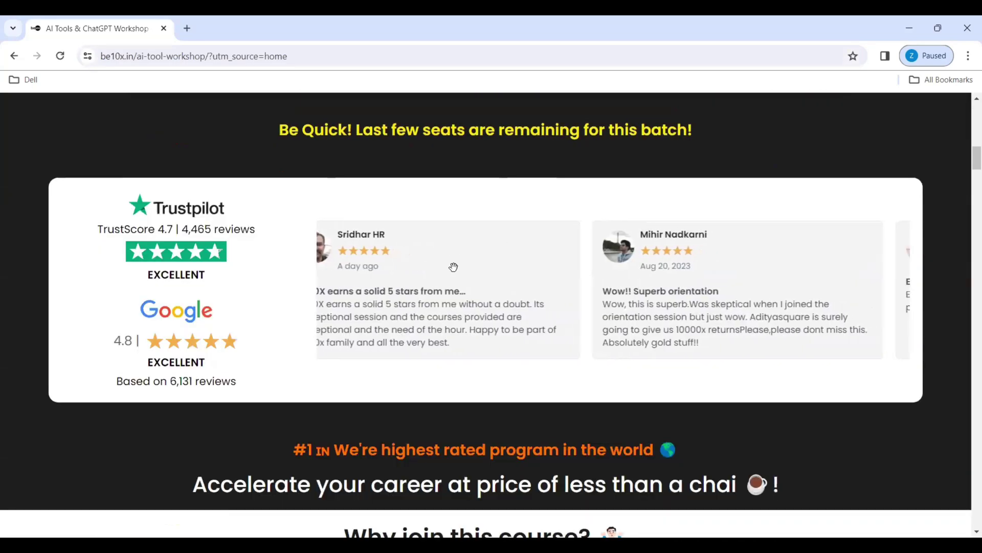
scroll(454, 270, down, 8)
scroll(455, 273, up, 2)
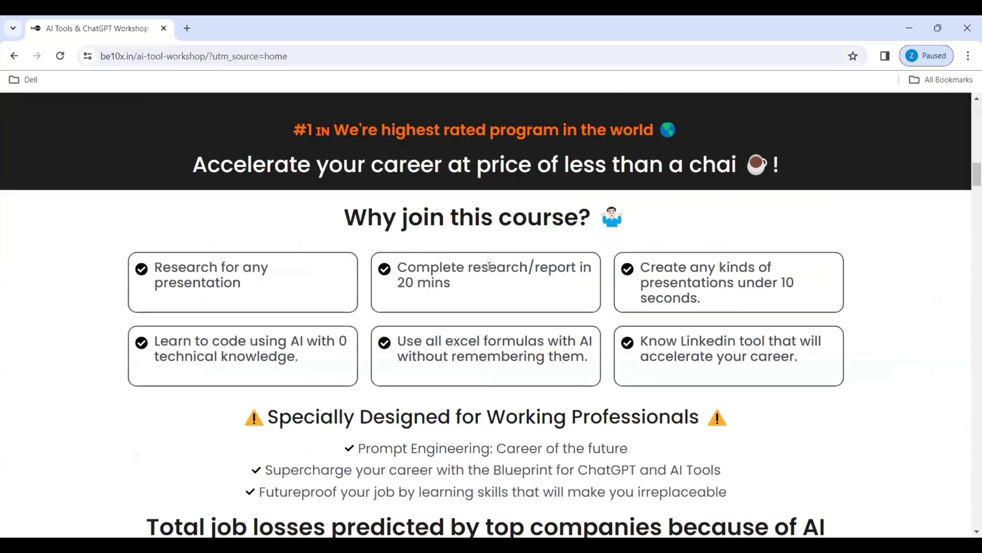
scroll(498, 331, down, 4)
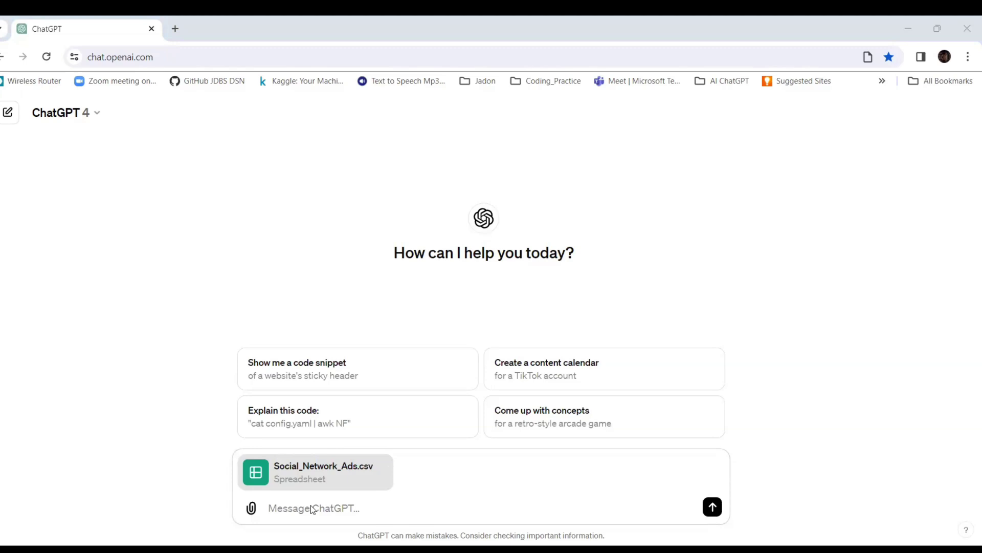
- Send ChatGPT the prompt "Details attached above. Need to find the trends with the Data. Need to clean & format the data for analysis."
text(Detai)
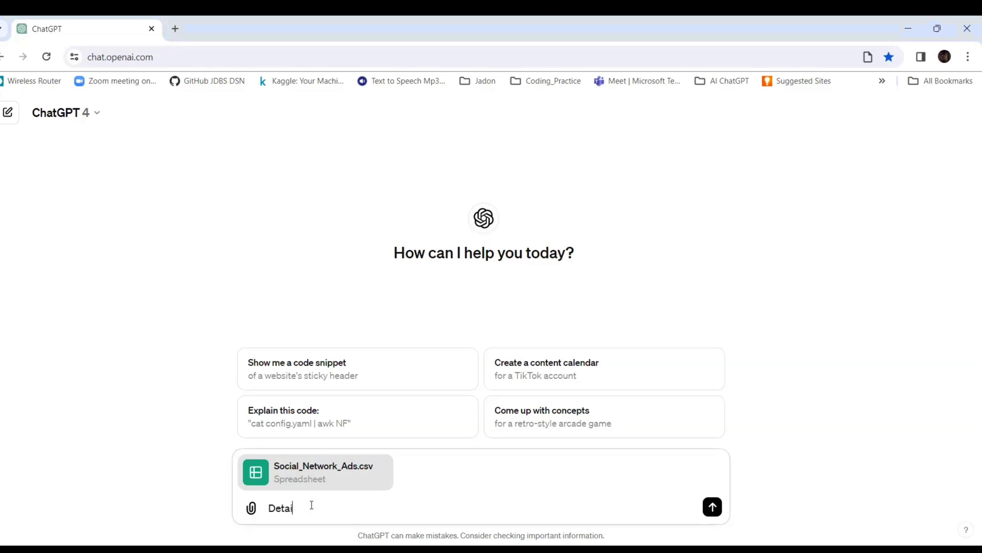
text(ls attached above)
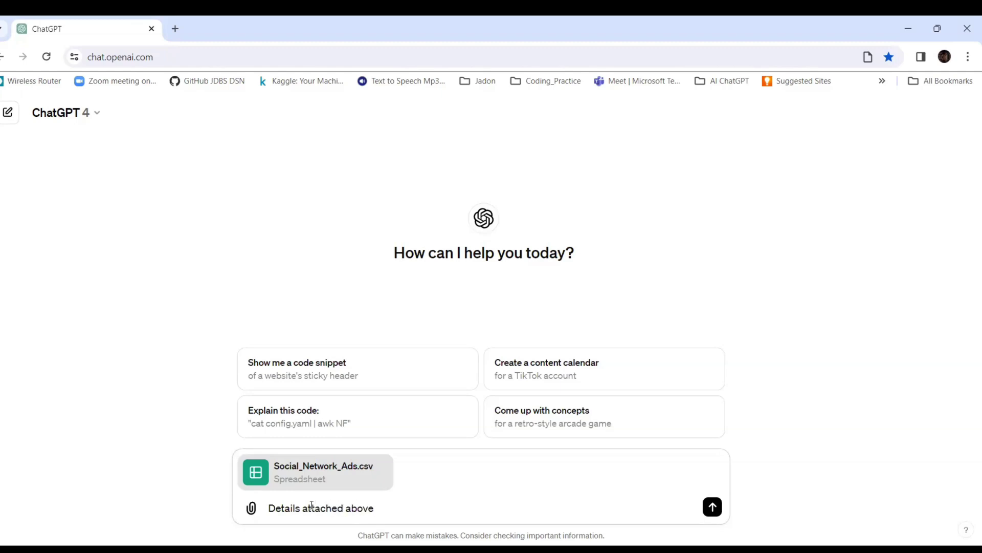
text(. Need to find the trends )
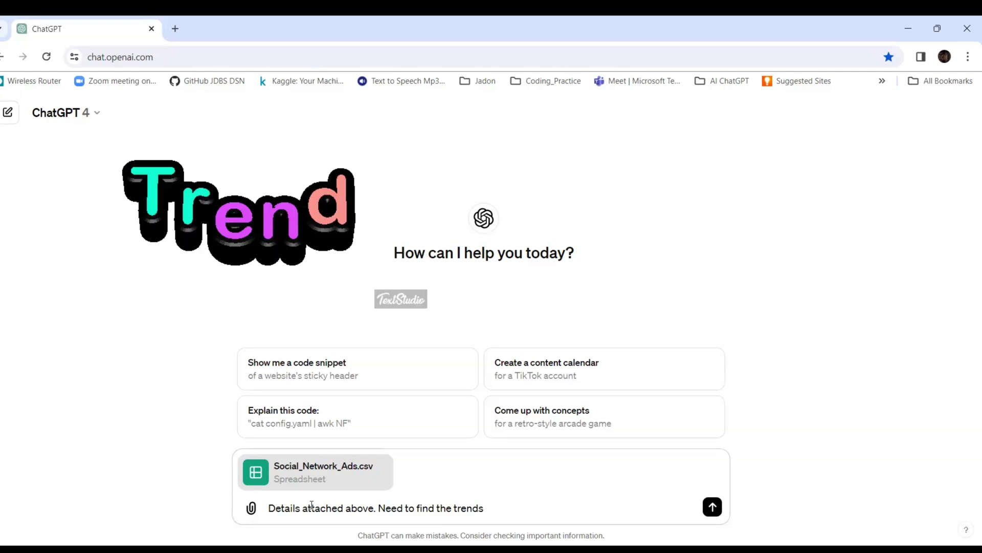
text(with )
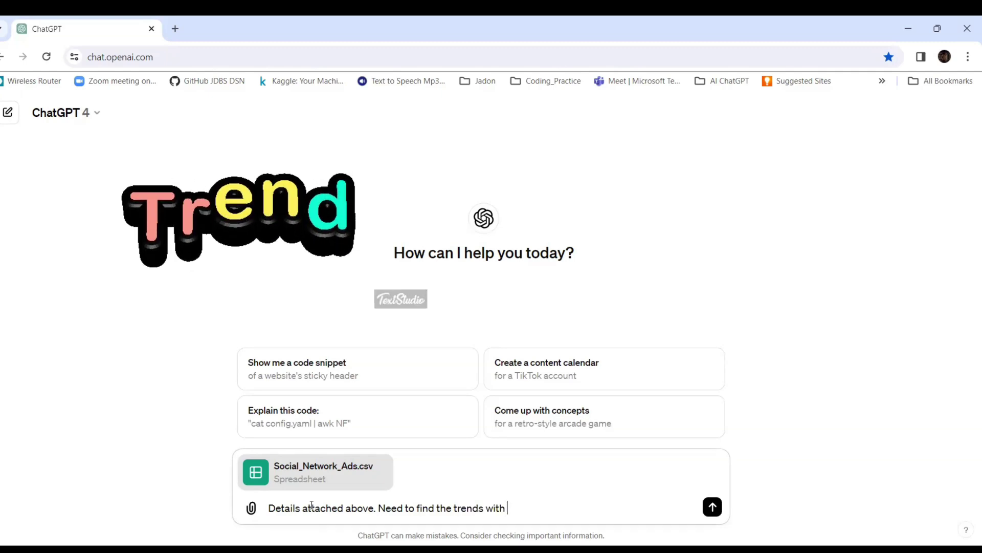
text(the Data)
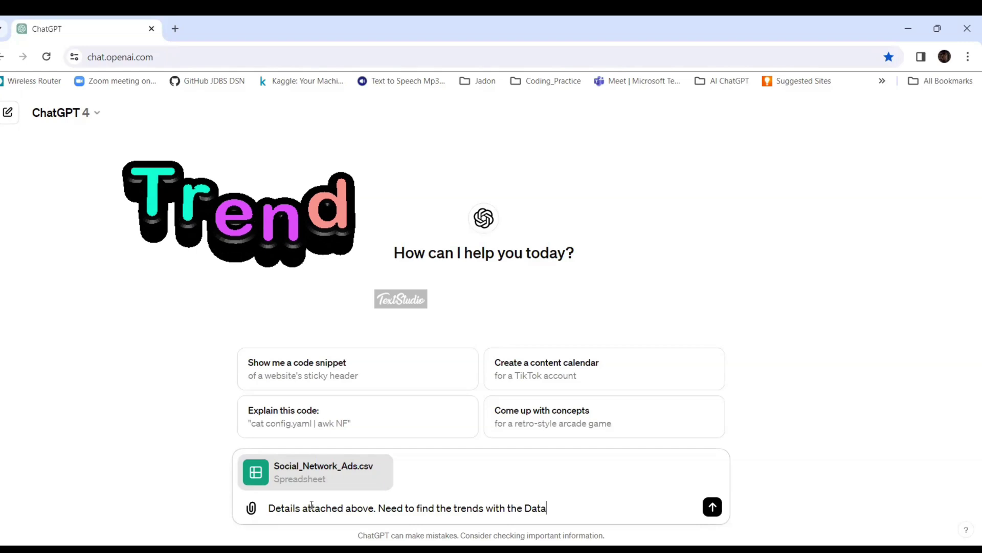
text(.)
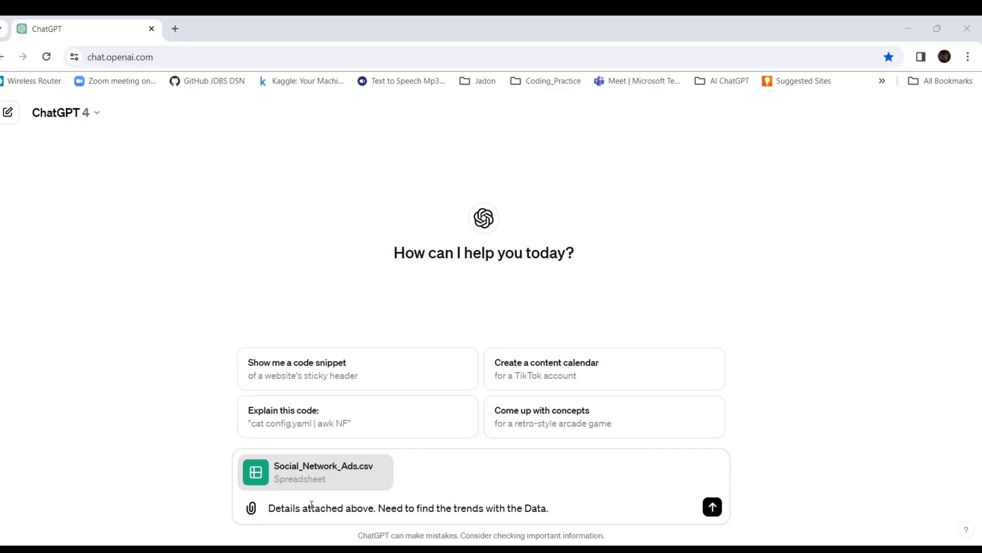
text(Need to clean & format the data for analysis.)
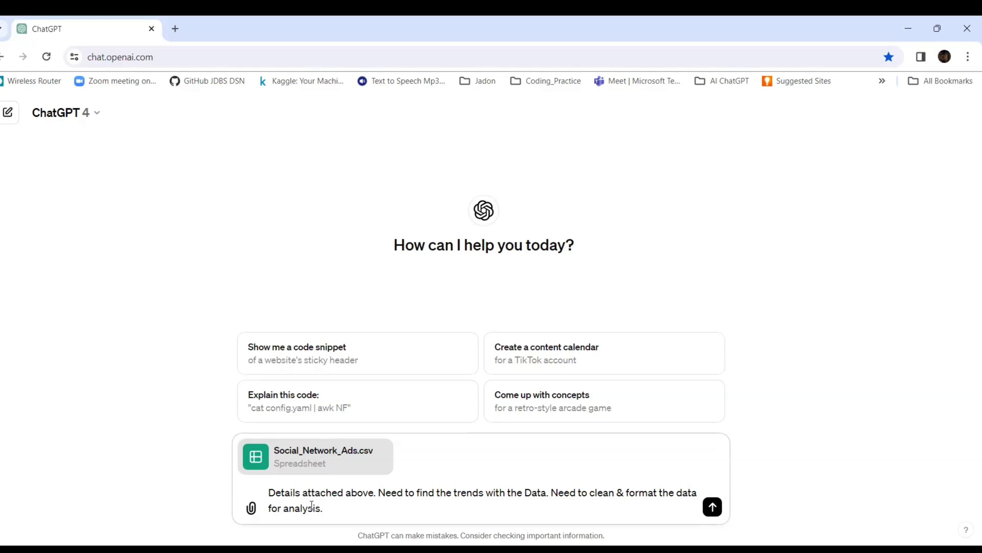
click(712, 506)
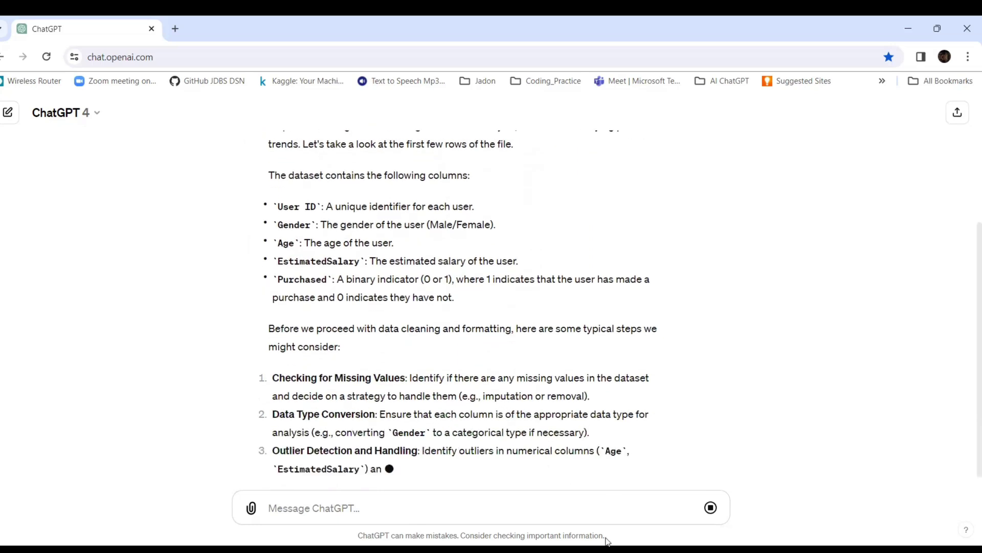
- Review the reply's column descriptions, cleaning steps and data types against the Excel sheet, and highlight the sentence about missing values
key(alt+Tab)
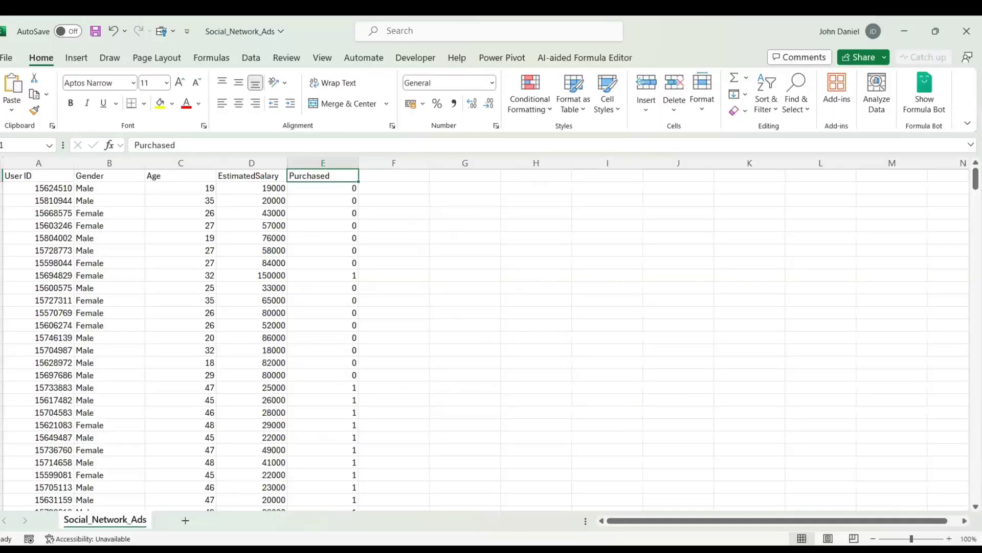
key(alt+Tab)
scroll(441, 330, up, 1)
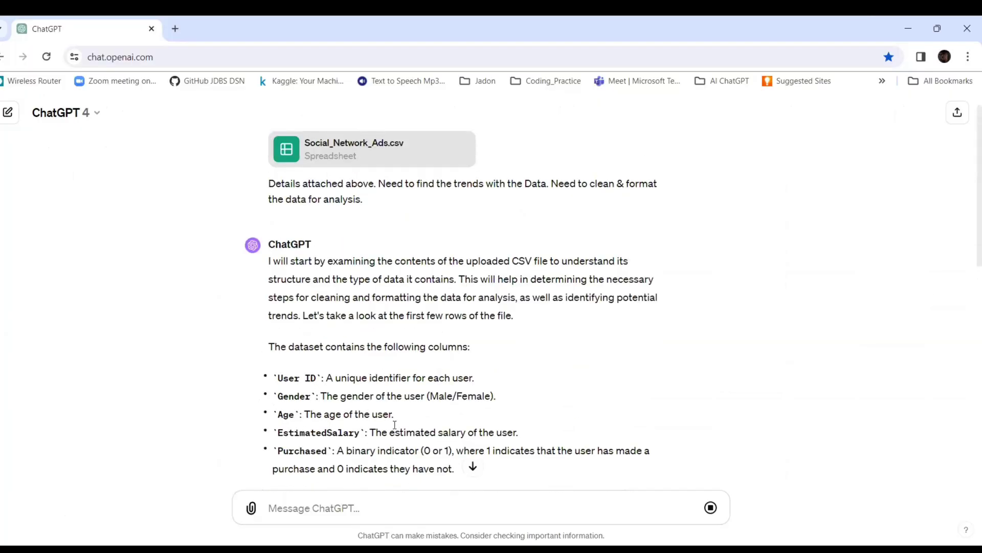
scroll(517, 343, down, 4)
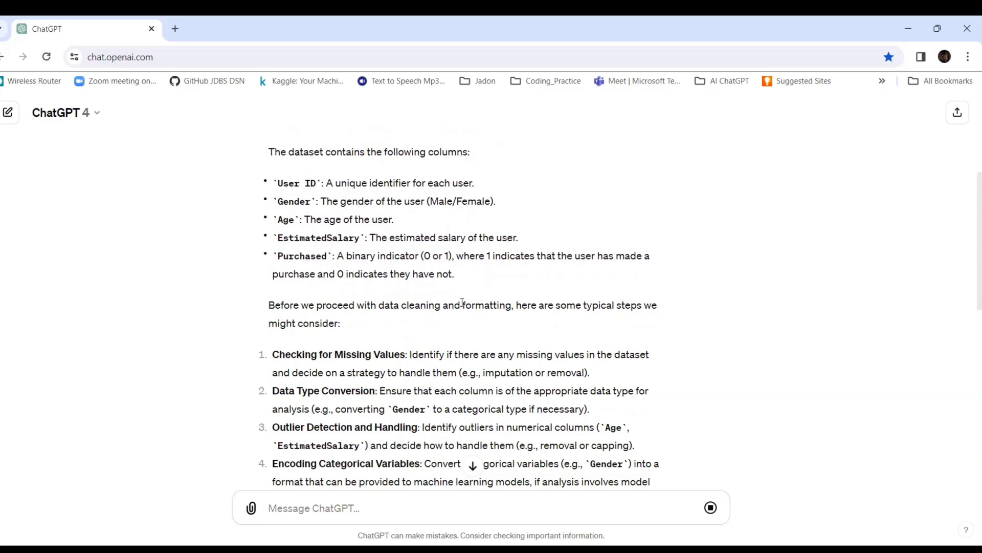
scroll(462, 302, down, 1)
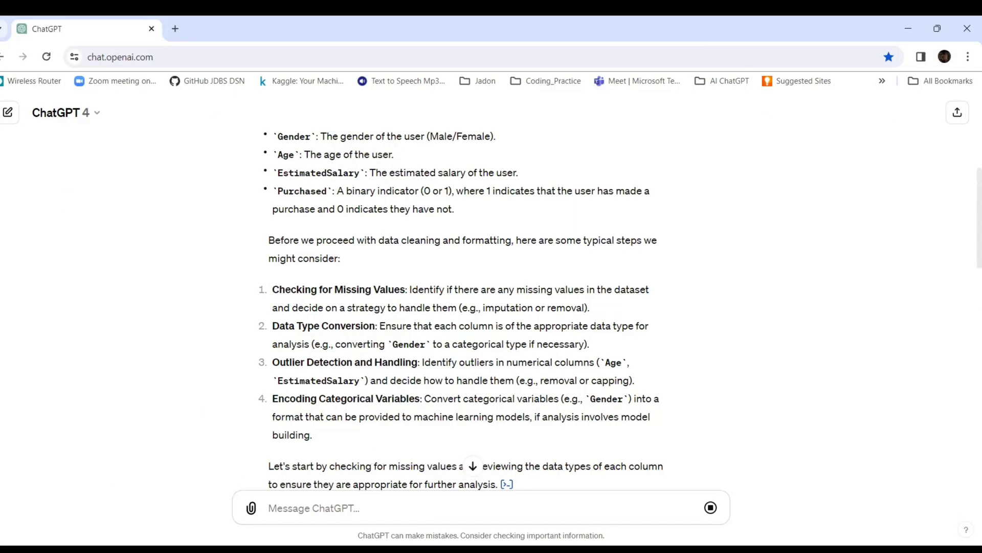
key(alt+Tab)
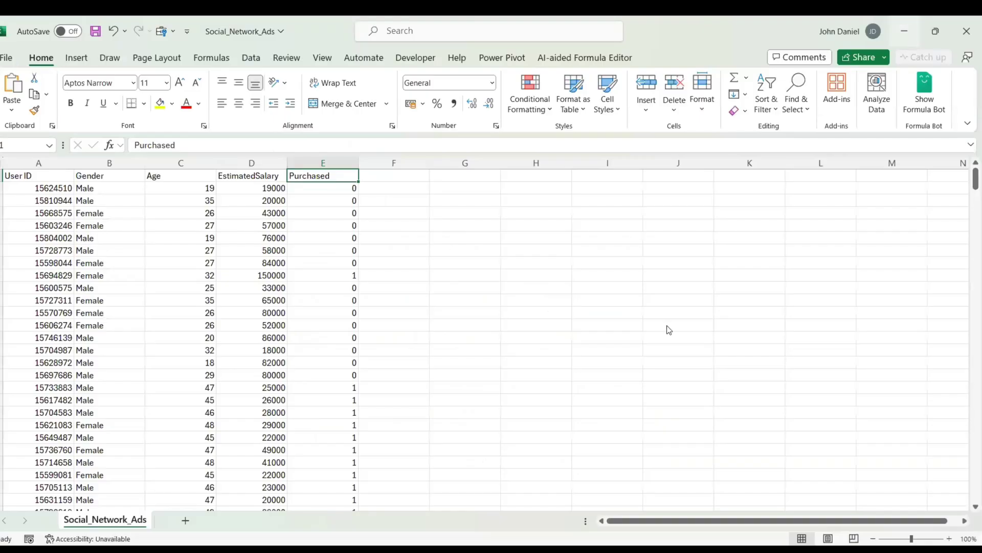
key(alt+Tab)
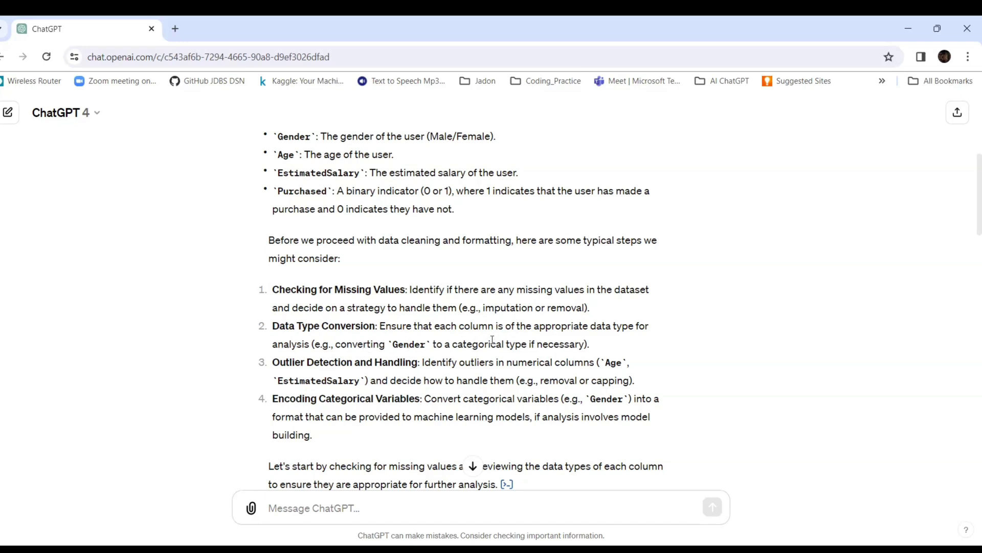
scroll(409, 327, down, 1)
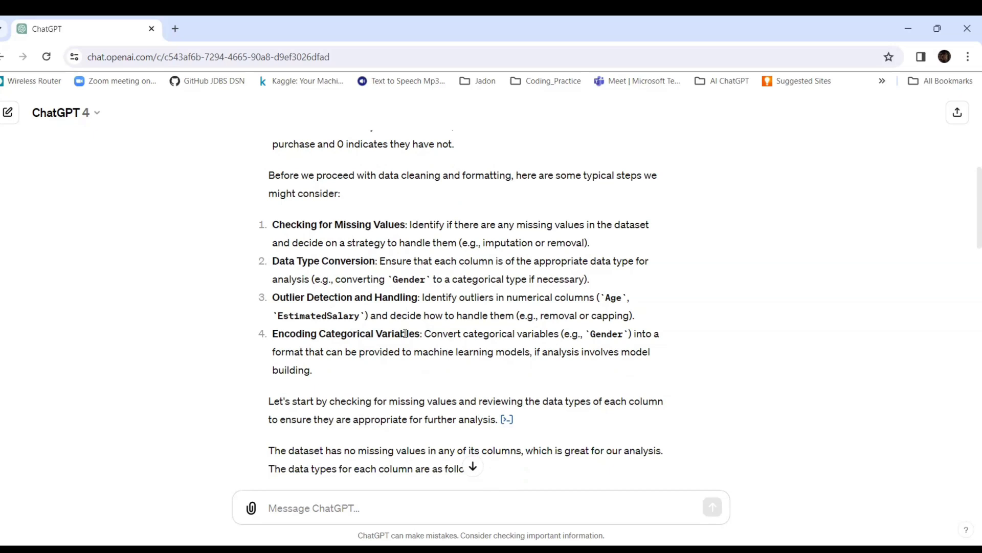
scroll(456, 341, down, 1)
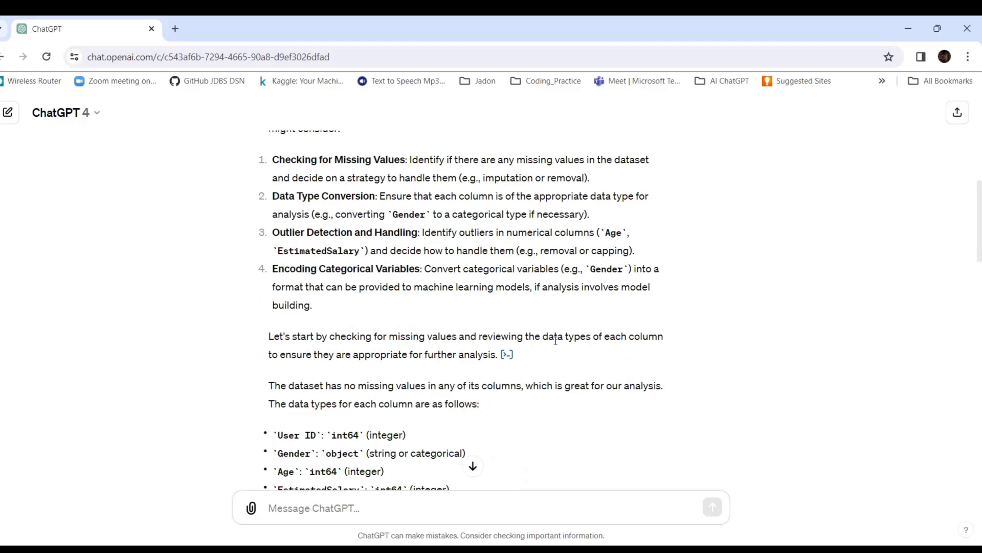
scroll(556, 340, down, 3)
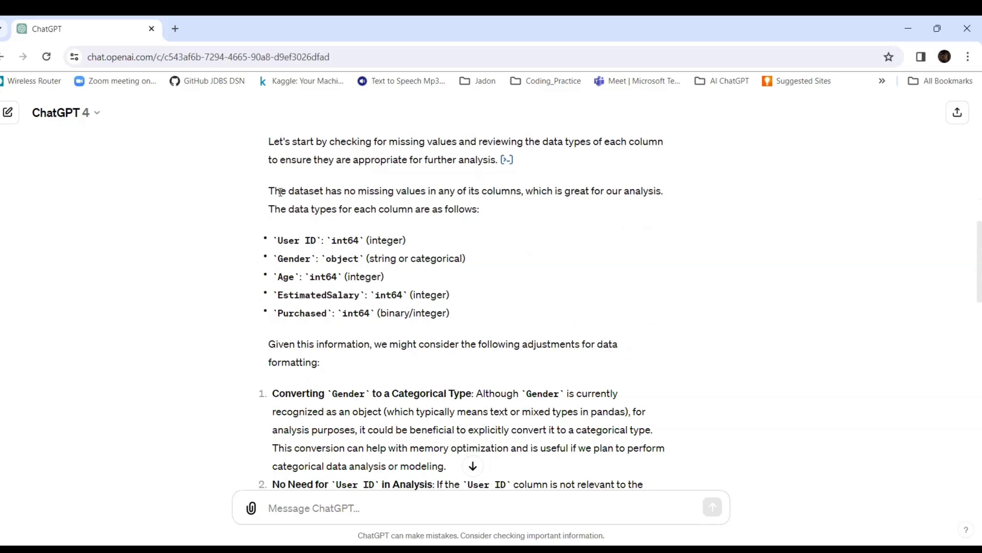
drag(268, 191, 515, 186)
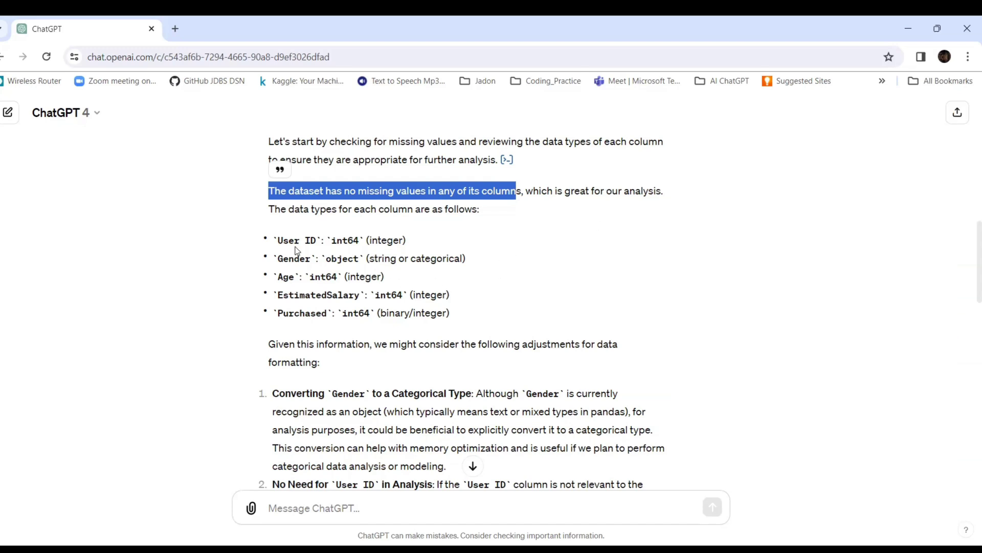
- Review the column data types, the Gender and User ID formatting adjustments, and the cleaned dataset's column list in the reply
drag(285, 241, 377, 240)
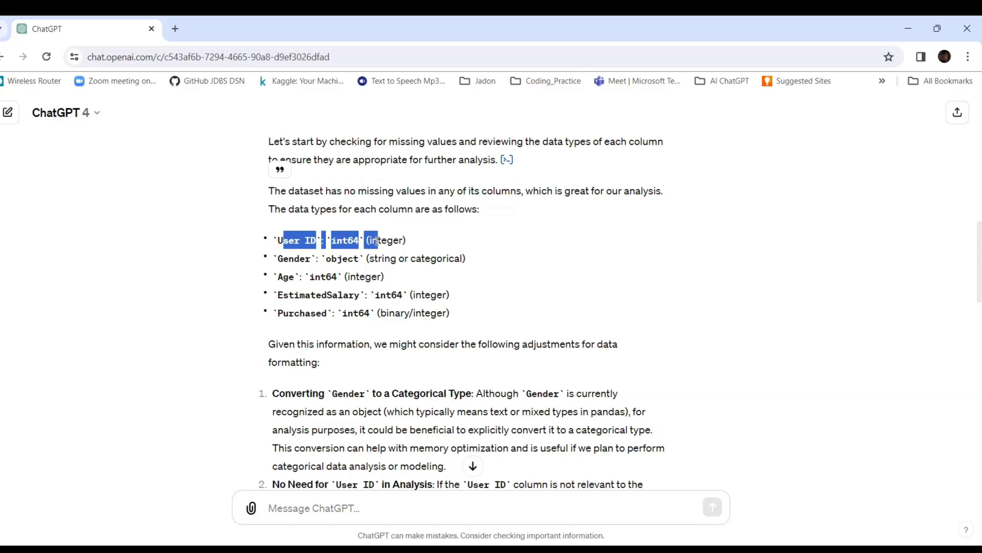
click(393, 272)
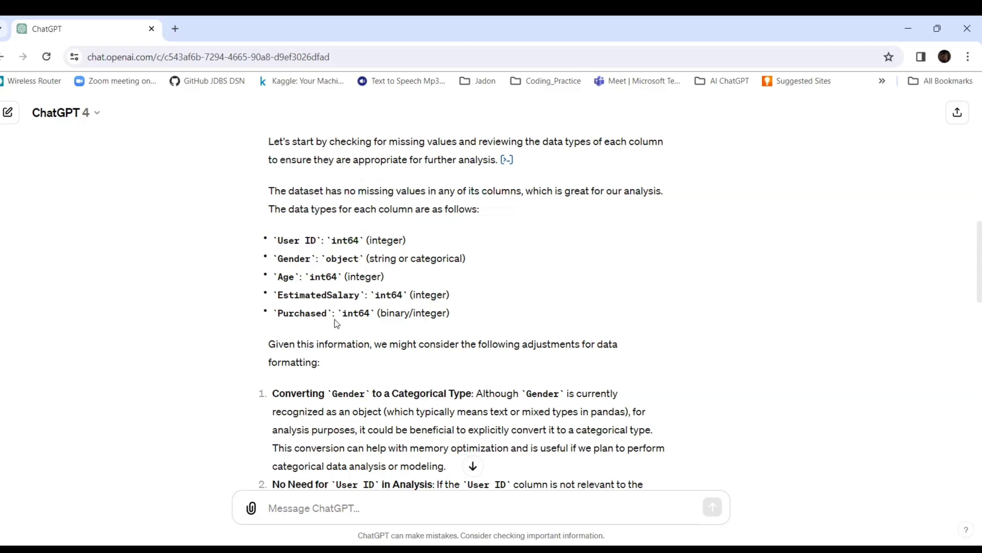
scroll(345, 315, down, 1)
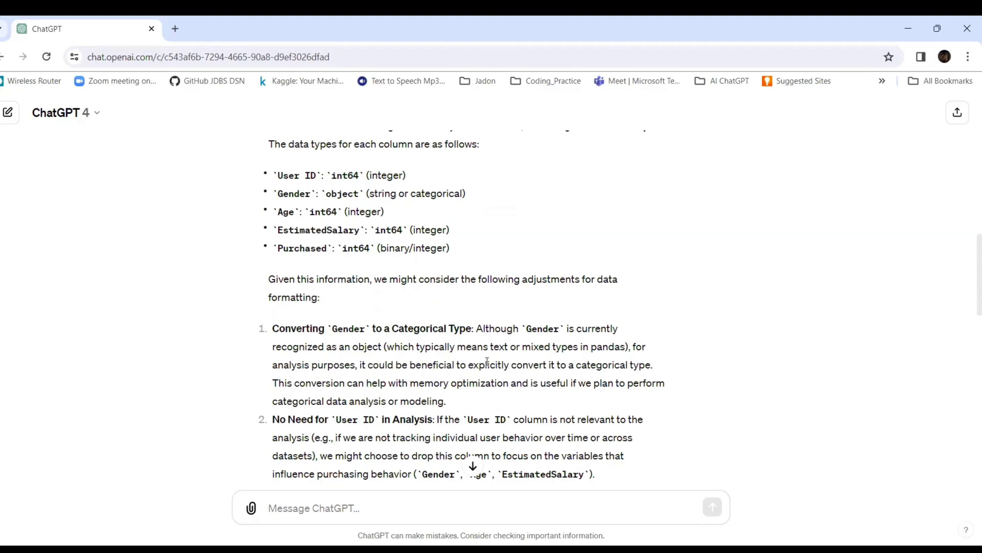
scroll(598, 365, down, 3)
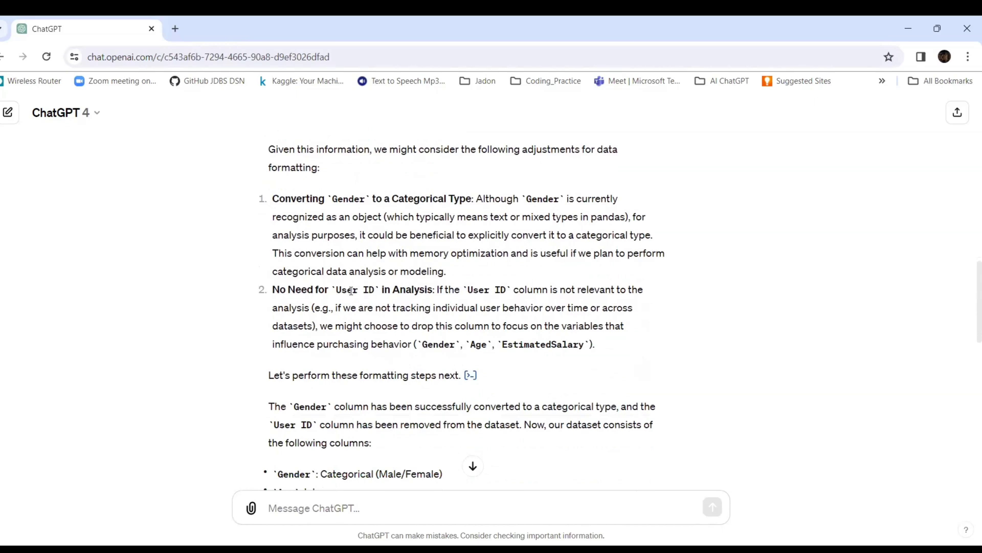
scroll(482, 319, down, 1)
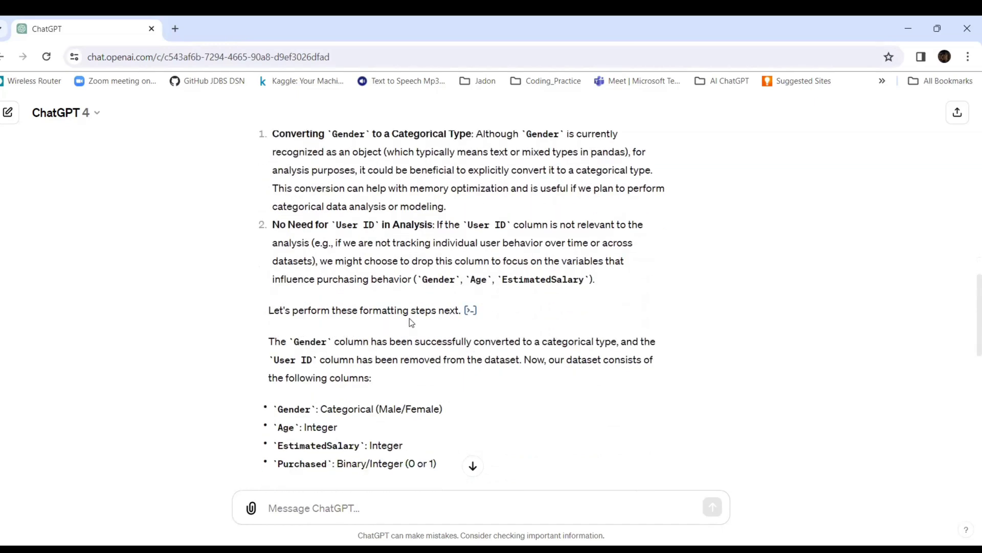
scroll(382, 352, down, 2)
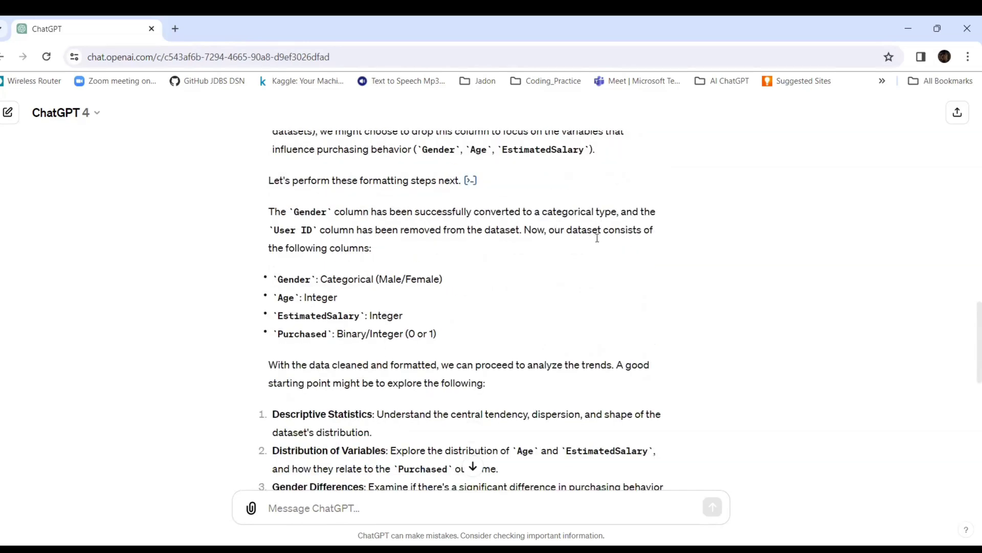
drag(278, 279, 422, 314)
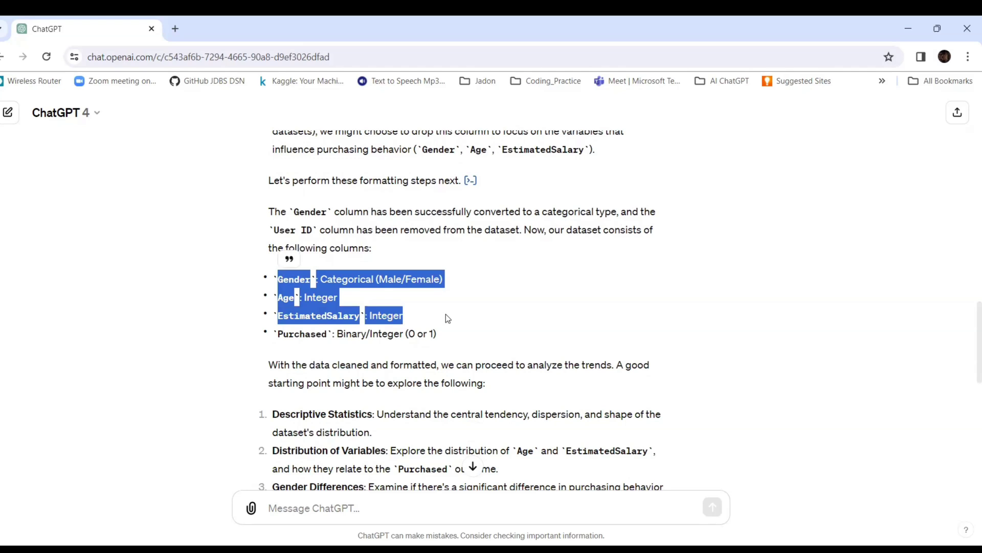
scroll(447, 314, down, 2)
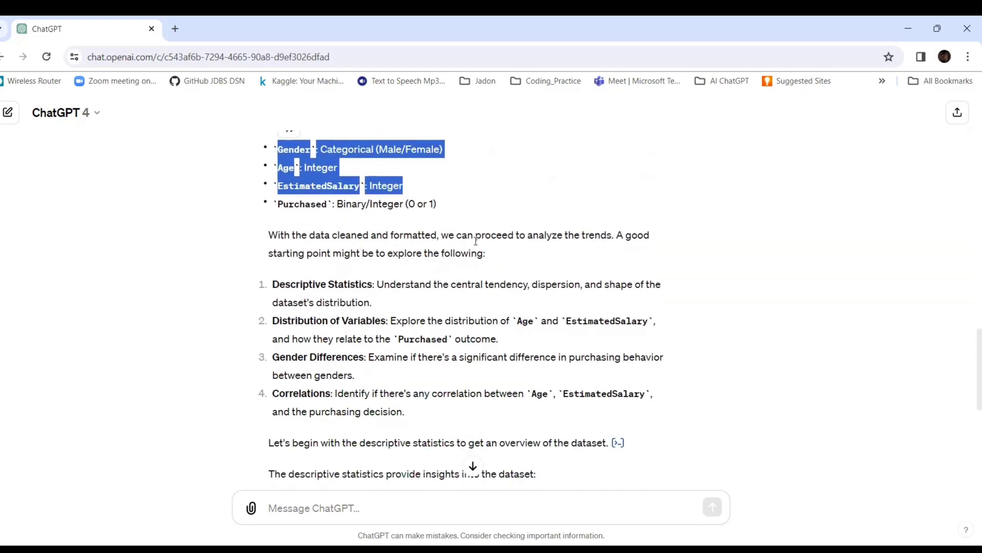
- Read the suggested trend analyses, highlighting Distribution of Variables, and examine the descriptive statistics for the numerical and categorical columns
drag(559, 242, 608, 238)
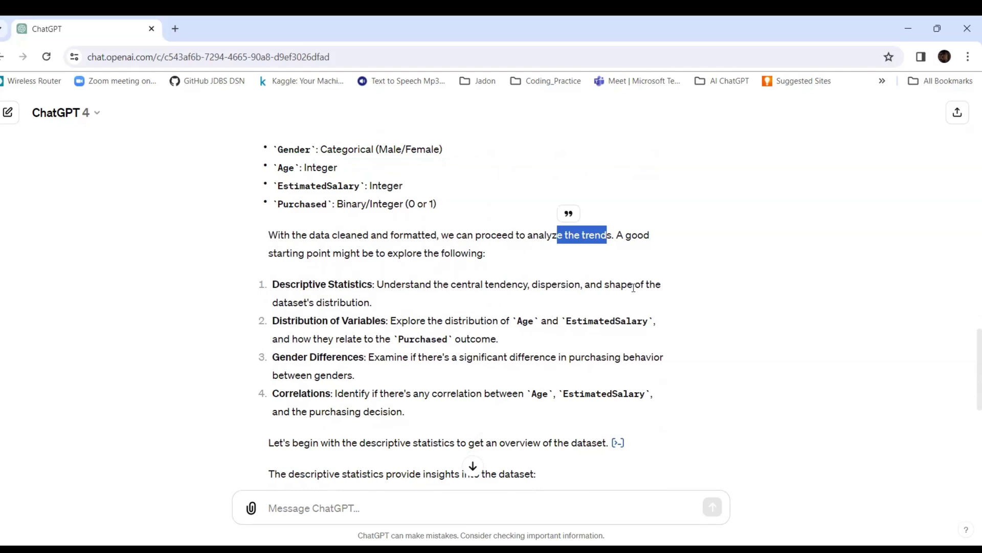
click(274, 316)
drag(274, 317, 373, 322)
scroll(363, 358, down, 1)
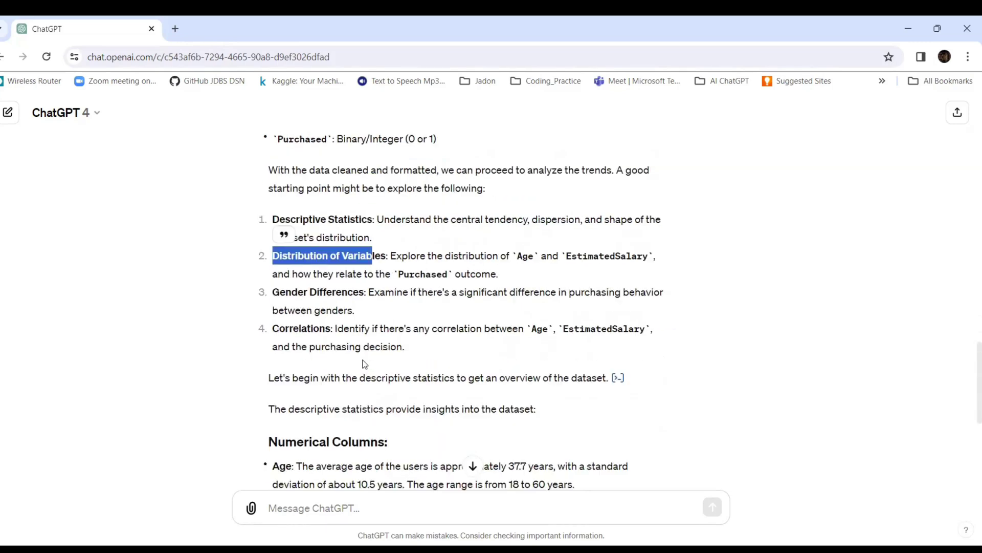
scroll(364, 364, down, 1)
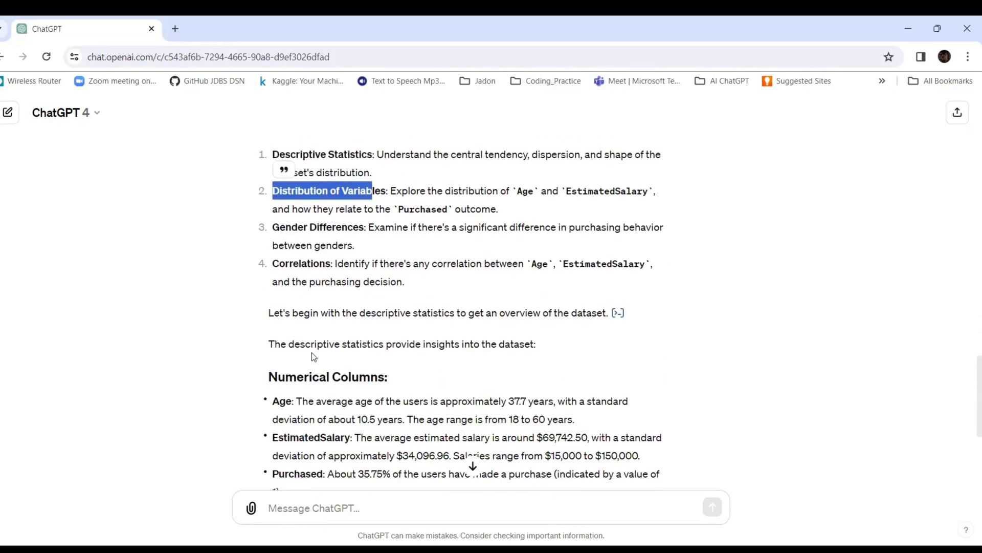
drag(268, 343, 541, 338)
click(361, 307)
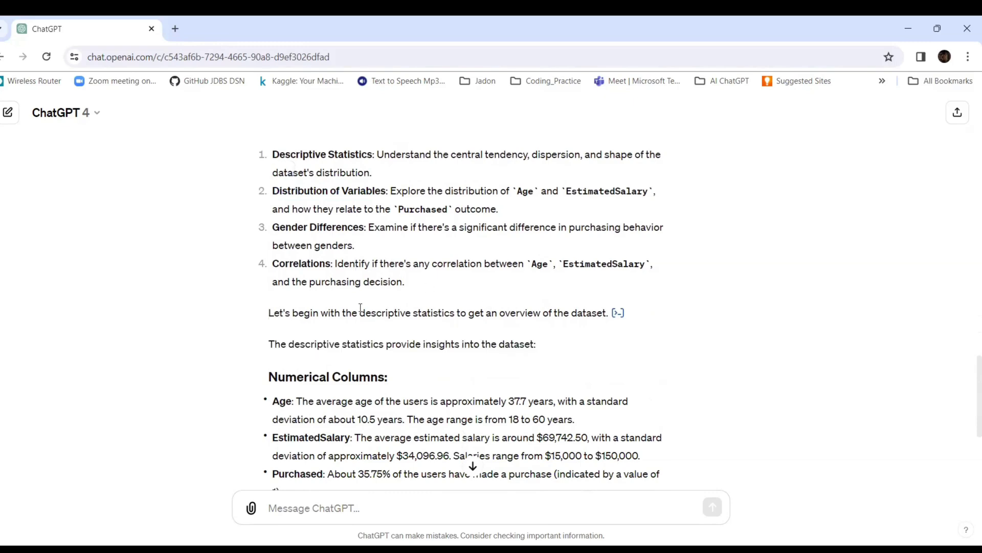
scroll(361, 307, down, 4)
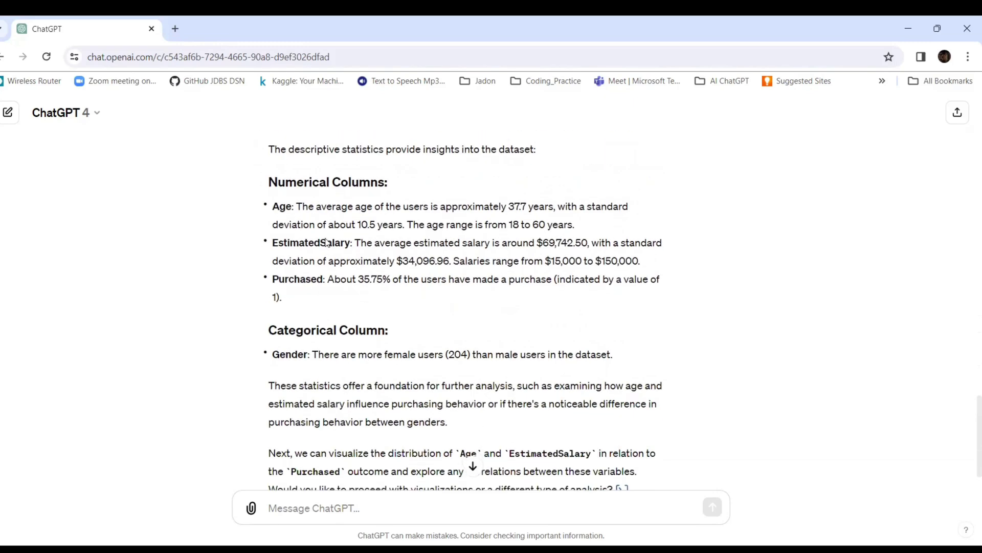
scroll(354, 324, down, 1)
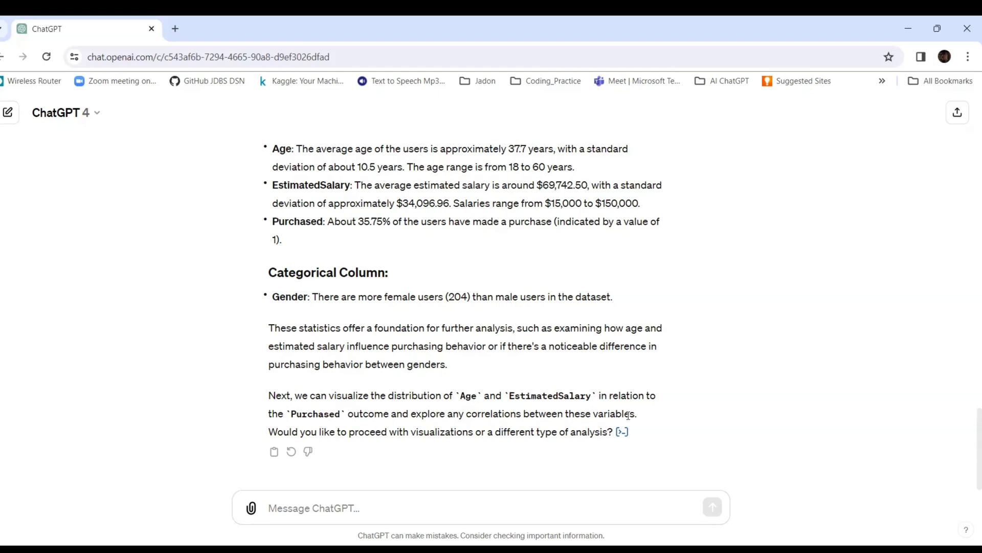
- Send ChatGPT the prompt "Yes, proceed with visualisation with proper diagrams and required charts"
drag(413, 433, 475, 432)
click(465, 503)
text(Yes, proceed with)
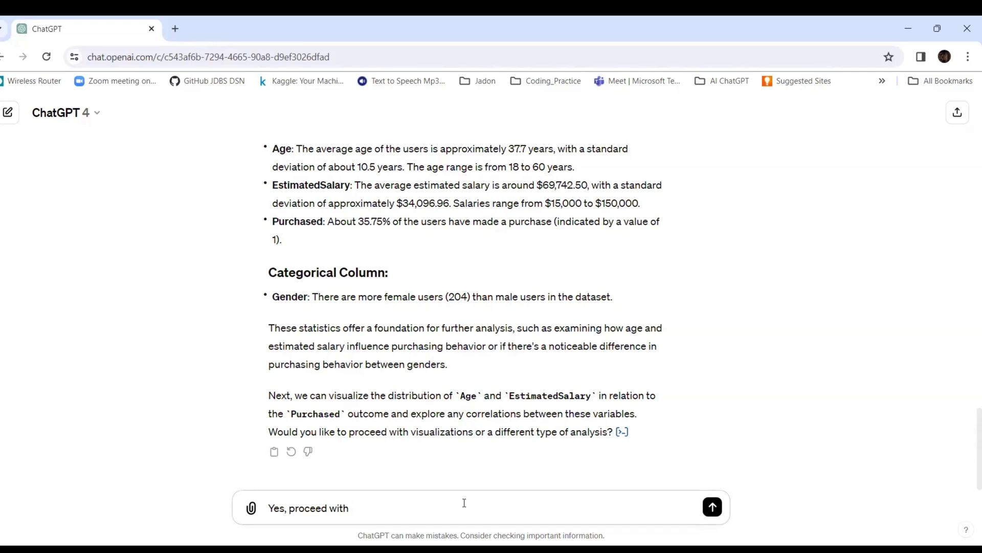
text(visualisation with pro)
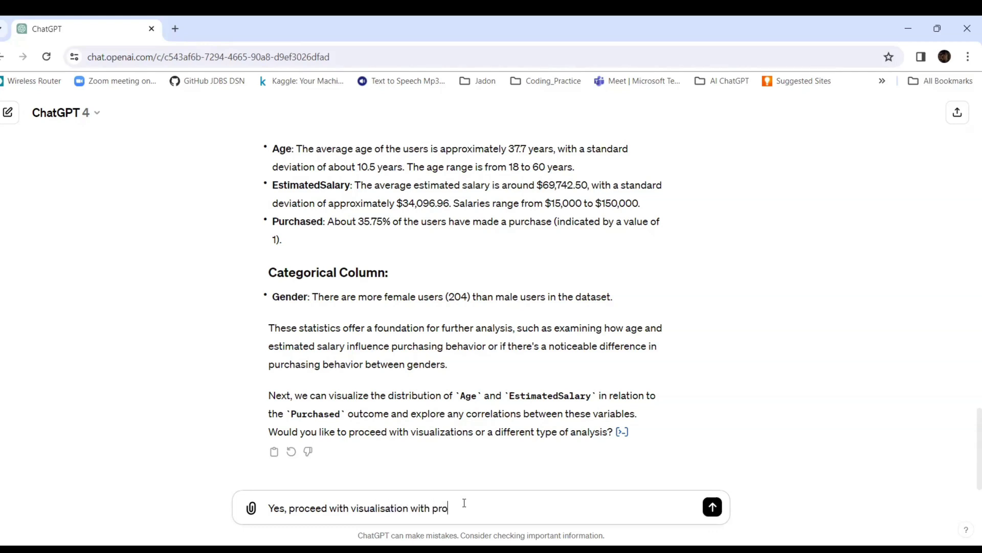
text(per diagrame and char)
key(BackSpace)
text(required charts)
key(Return)
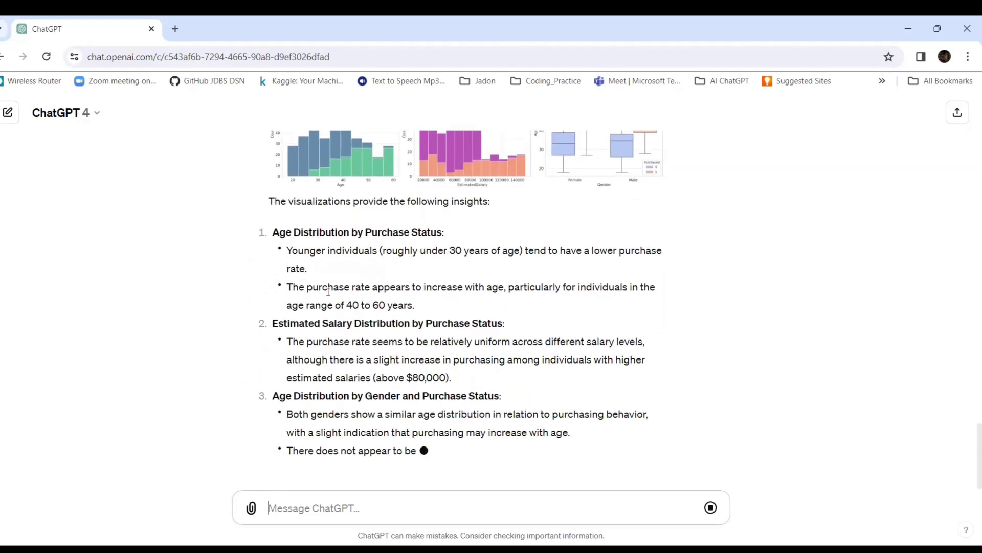
- Examine the age, estimated salary and gender charts by purchase status together with the written insights and findings below them
scroll(302, 274, up, 2)
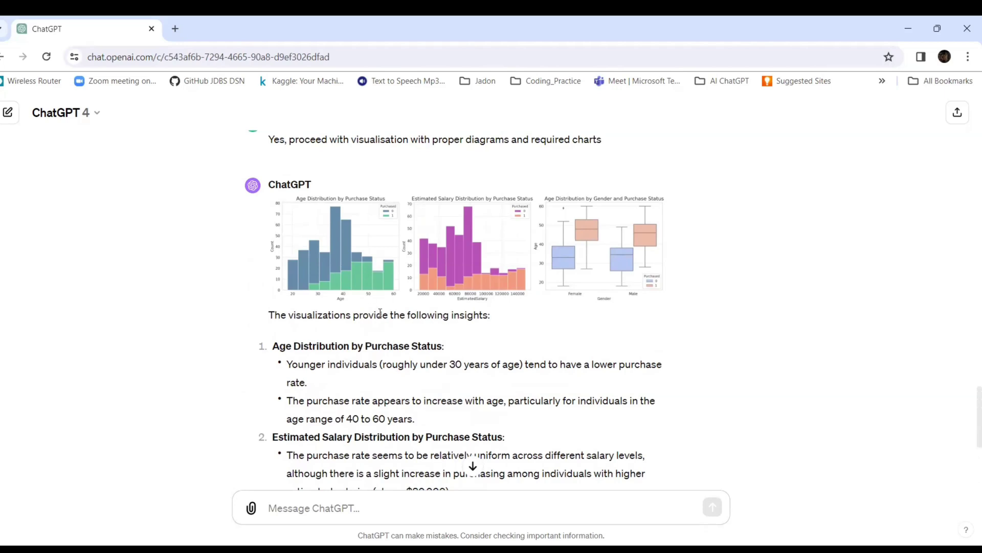
right_click(353, 247)
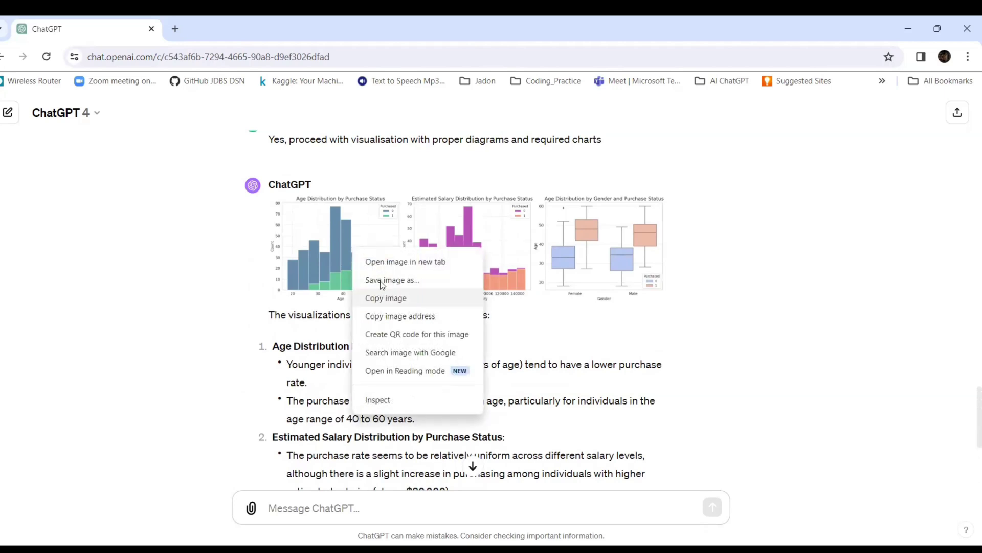
click(197, 262)
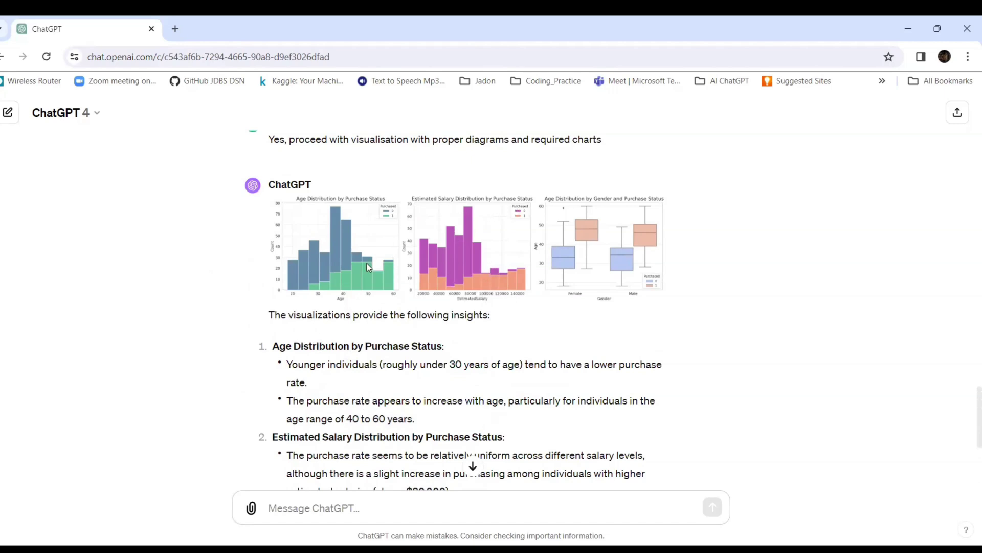
scroll(368, 266, down, 3)
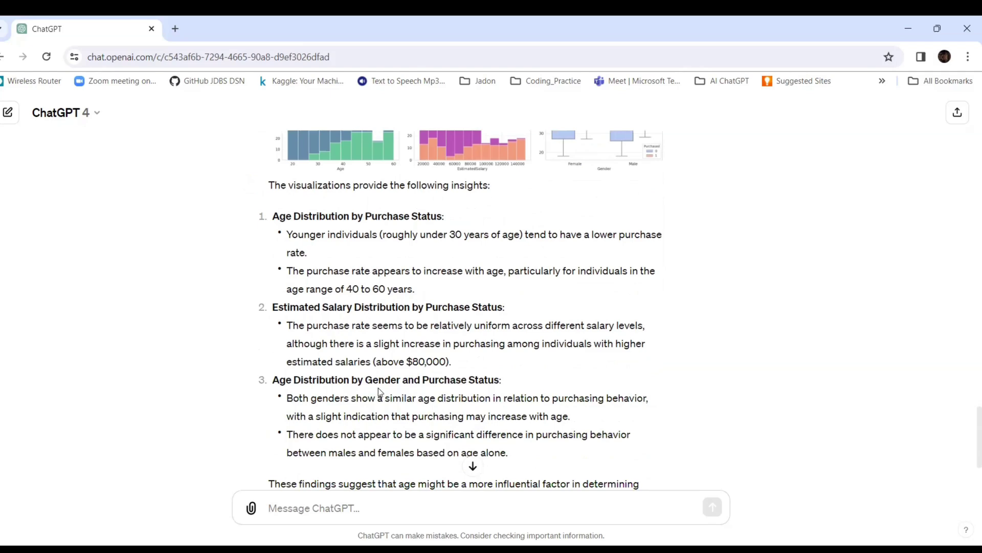
scroll(481, 392, up, 4)
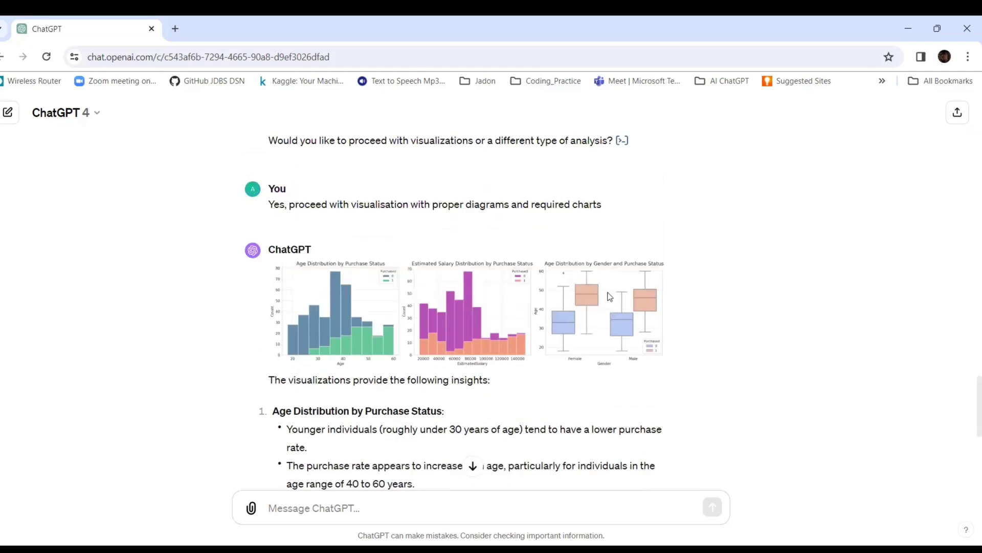
scroll(487, 314, down, 5)
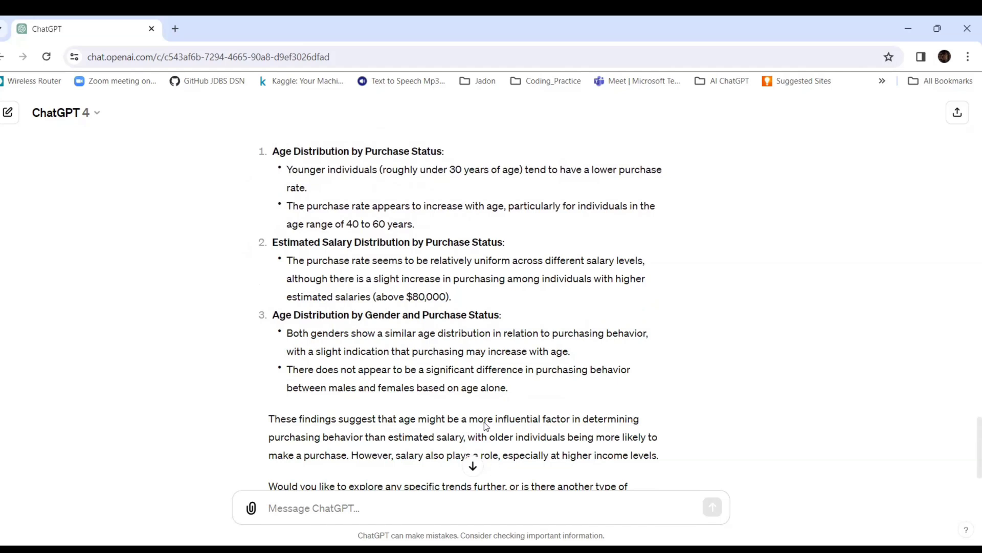
scroll(392, 436, down, 1)
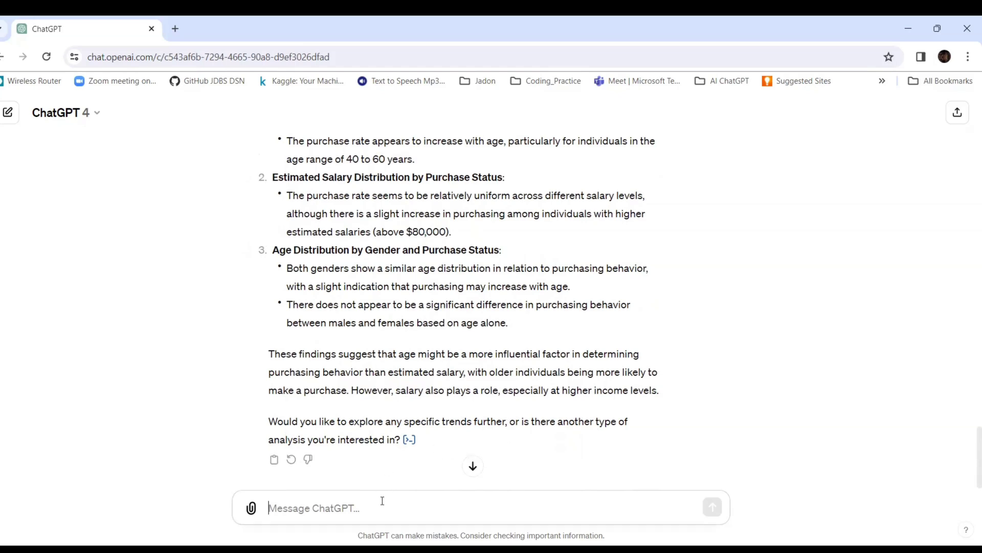
- Send ChatGPT the reply "Yes explore further"
text(Ye)
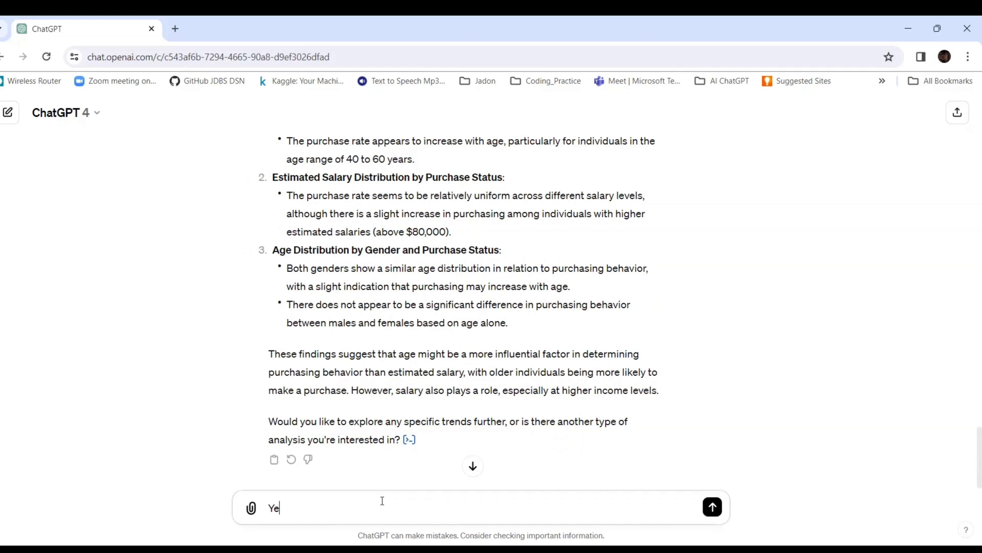
text(s explore further )
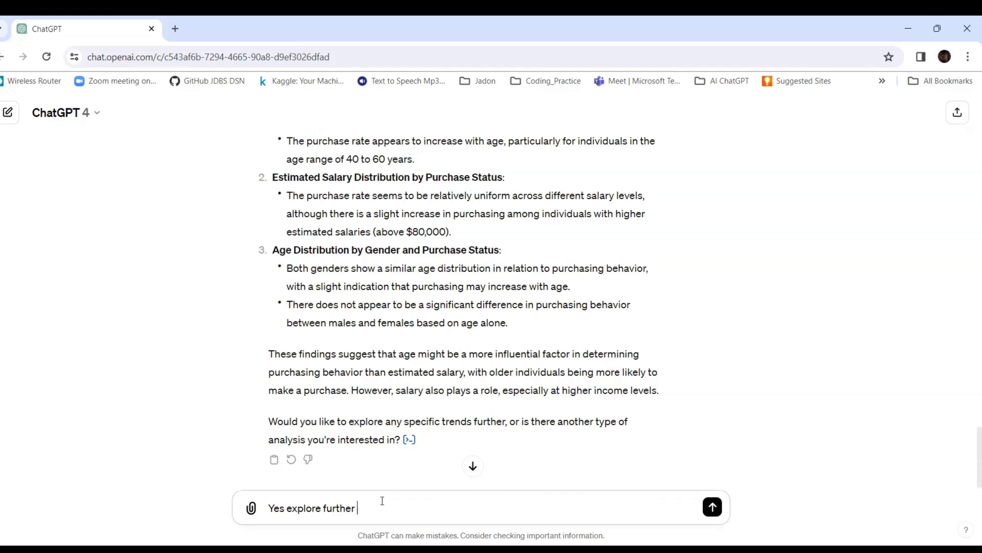
text(in)
key(BackSpace)
key(BackSpace)
key(BackSpace)
key(Return)
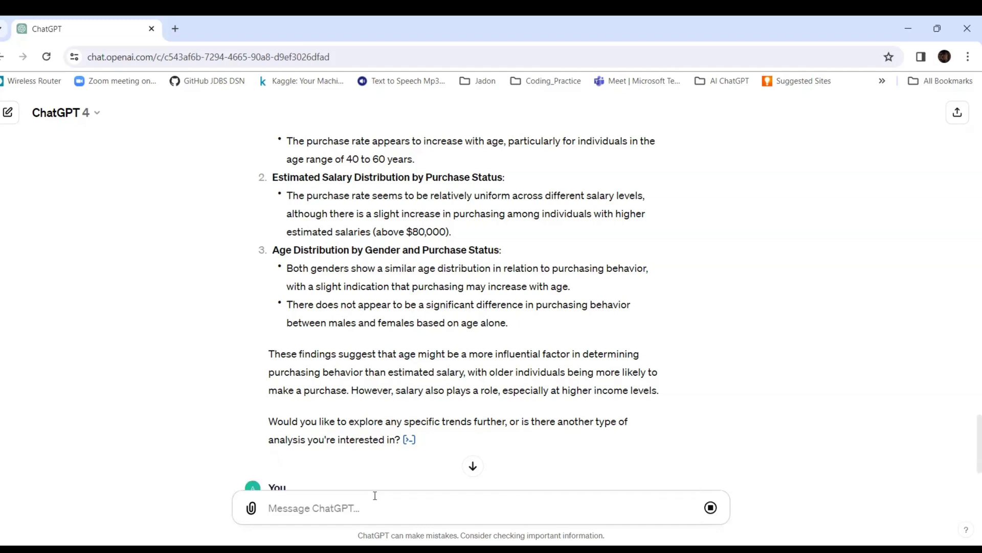
- Examine the correlation matrix of Age, EstimatedSalary and Purchased along with the proposed further analyses and written correlation insights
scroll(290, 406, down, 3)
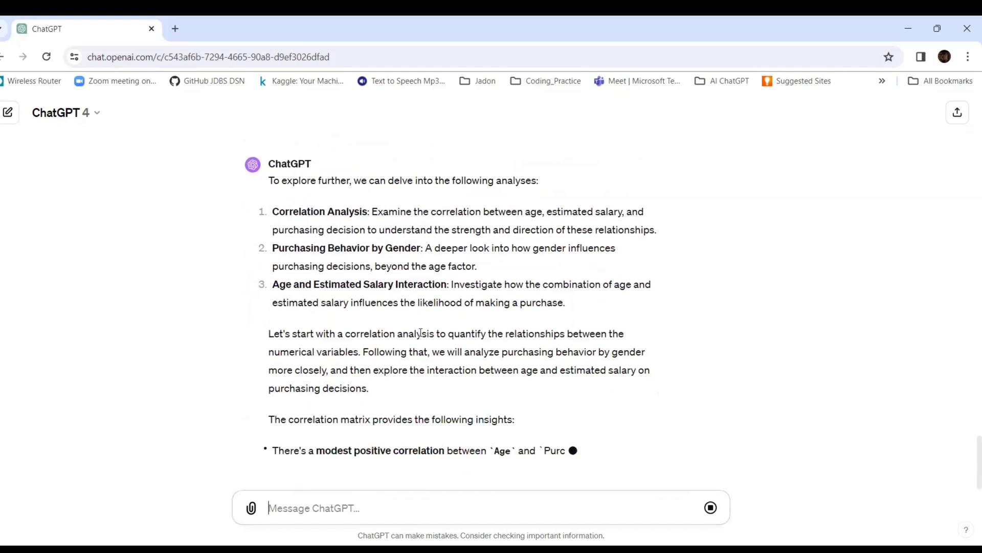
scroll(422, 324, up, 5)
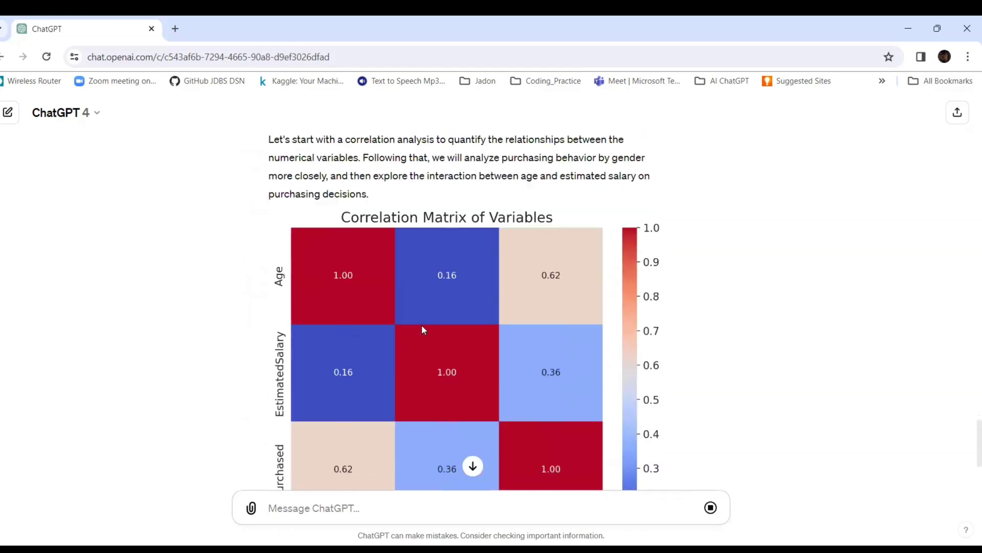
scroll(422, 324, down, 3)
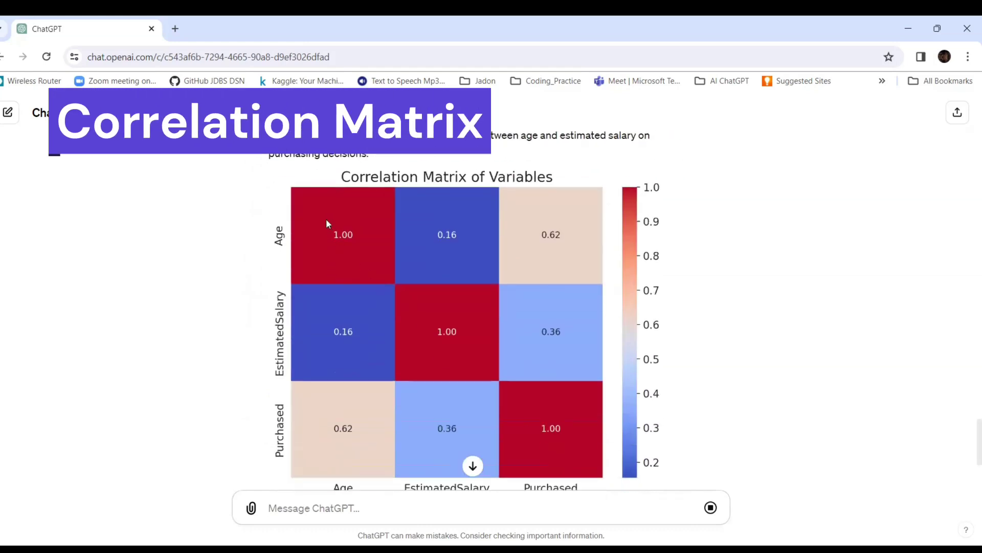
scroll(497, 348, down, 3)
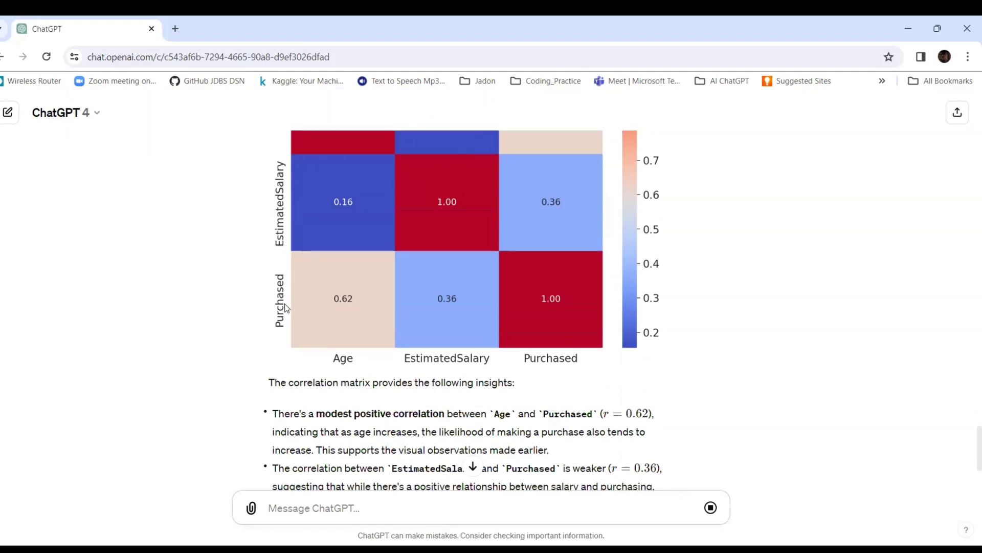
scroll(332, 333, up, 3)
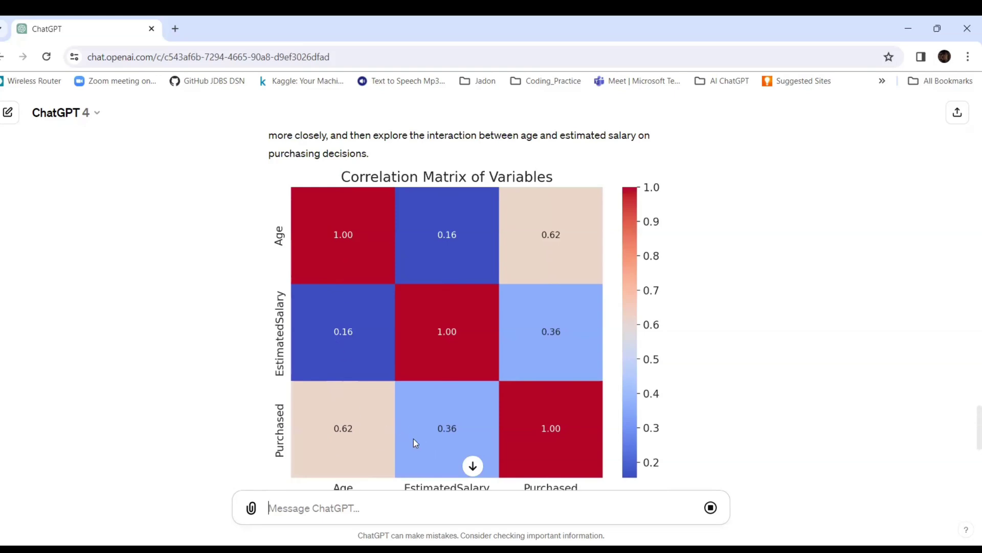
scroll(414, 438, down, 2)
scroll(413, 385, up, 7)
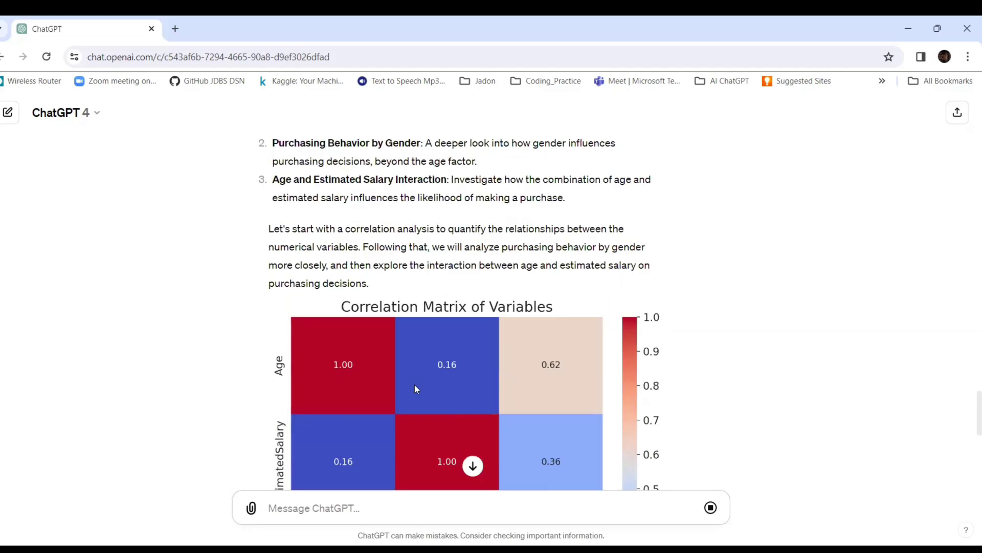
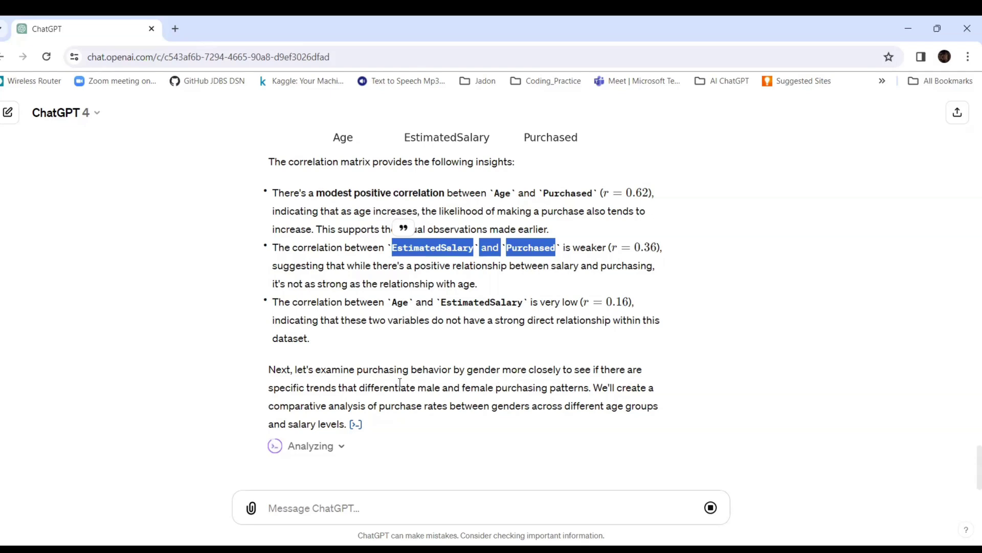
scroll(400, 383, up, 4)
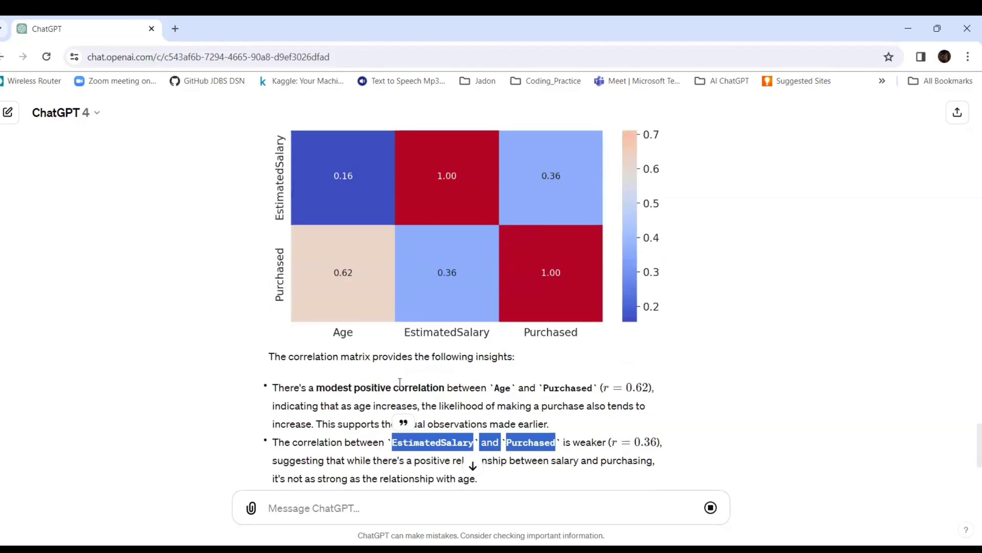
- Revisit the age, estimated salary and gender charts by purchase status and compare their written insights with the correlation matrix
scroll(402, 385, up, 10)
scroll(401, 385, up, 10)
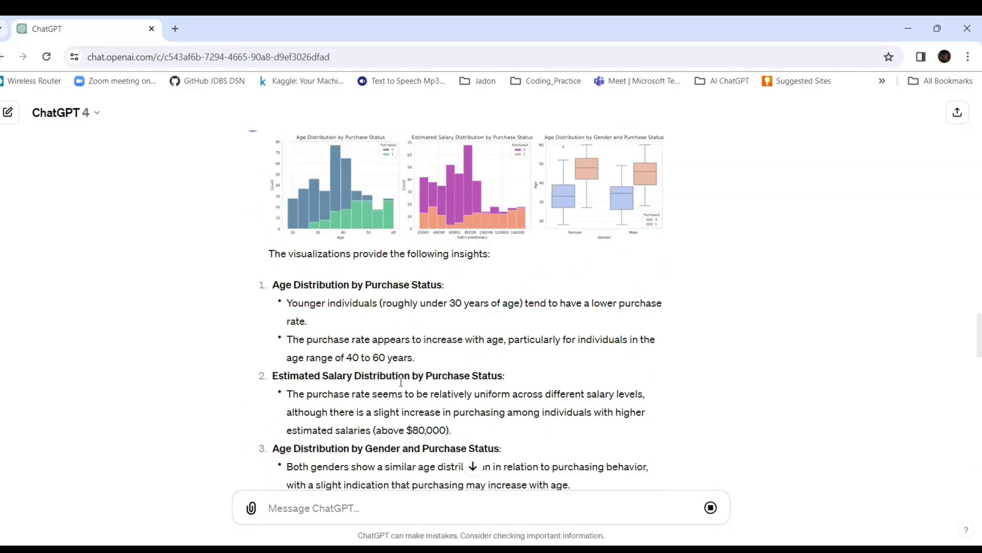
scroll(481, 392, down, 3)
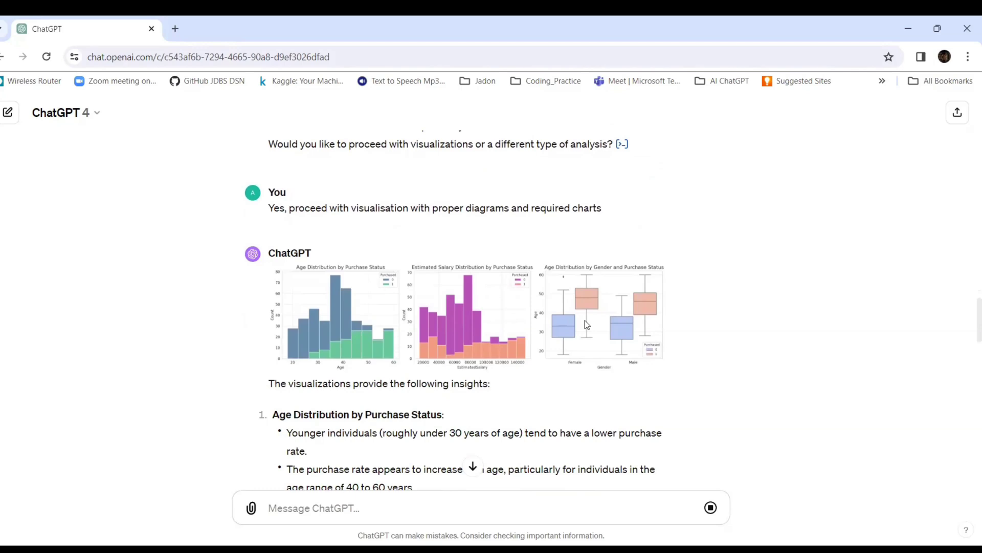
scroll(586, 321, down, 3)
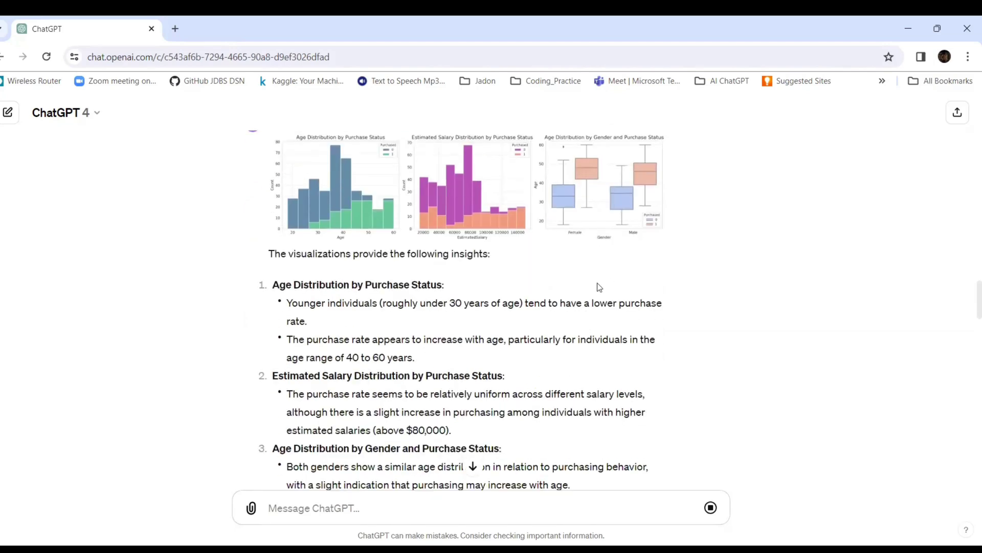
scroll(598, 292, down, 6)
scroll(597, 296, down, 15)
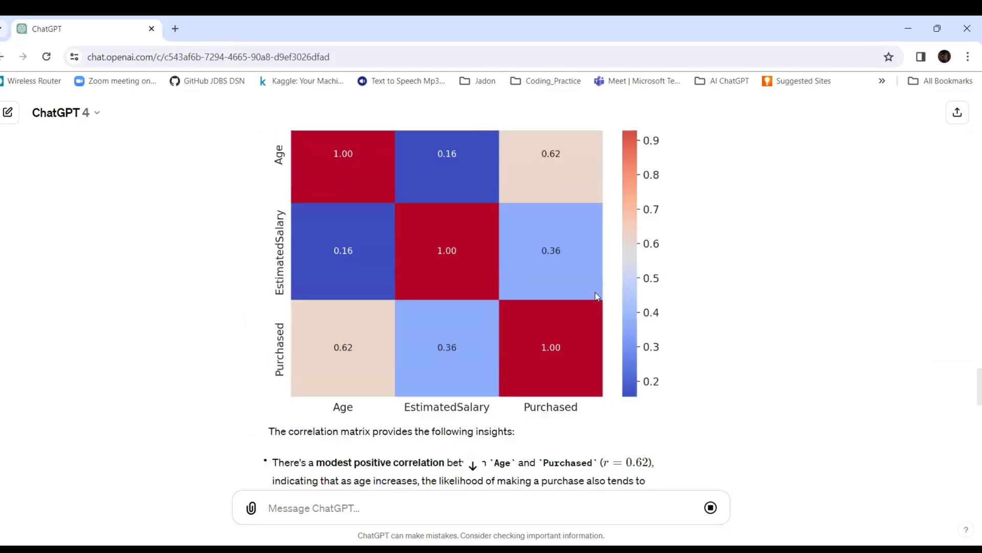
- Examine the purchase rate charts by gender with age and estimated salary, along with the explanation and proposed binning approach below them
scroll(596, 296, down, 9)
scroll(595, 296, up, 4)
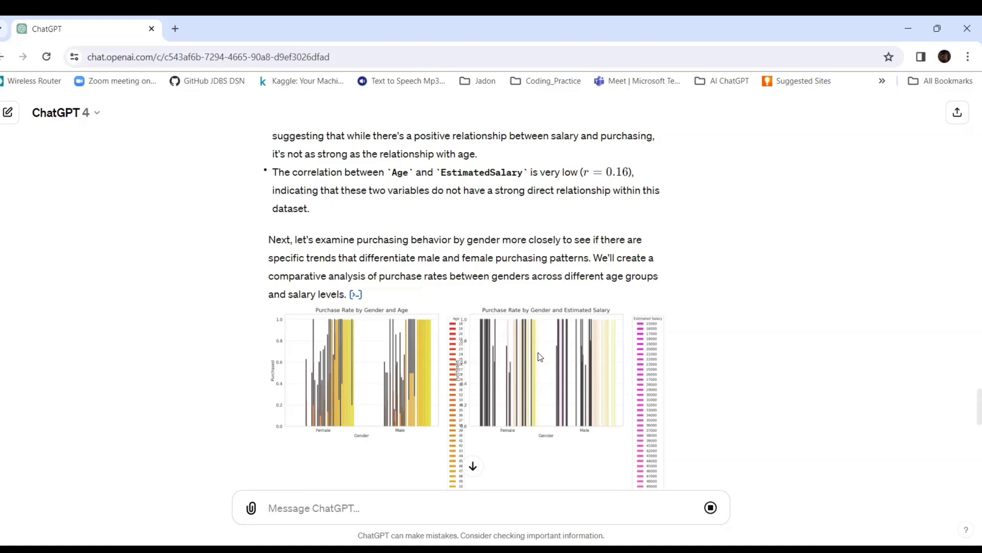
scroll(540, 357, up, 3)
scroll(539, 356, down, 10)
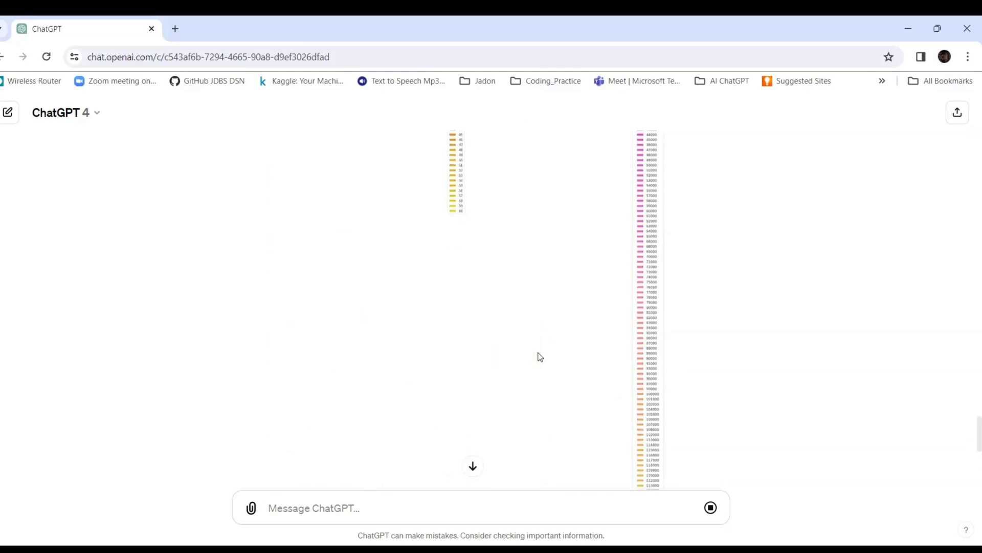
scroll(539, 356, down, 5)
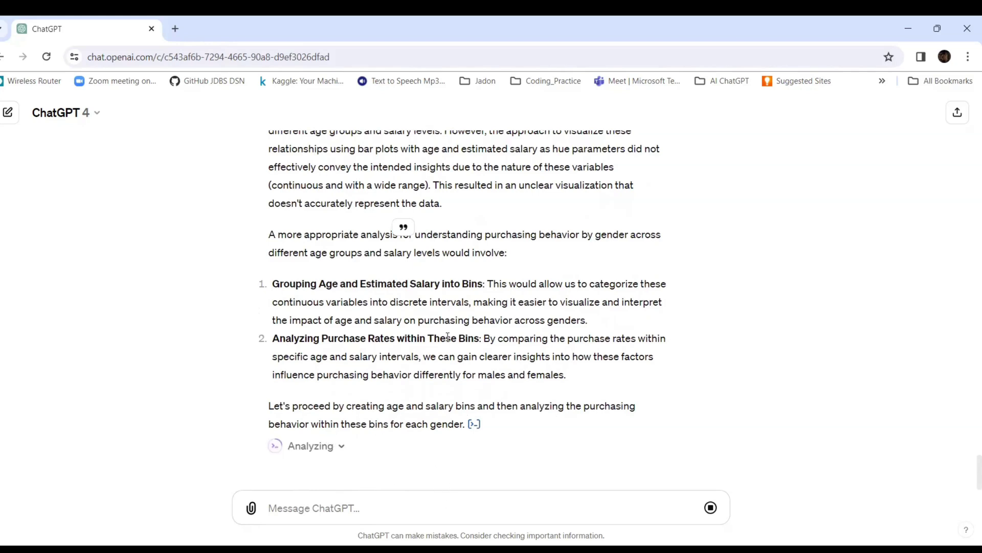
- Review the further analyses proposed after "Yes explore further", highlight "Correlation Analysis" and reread the correlation matrix insights
scroll(450, 331, up, 15)
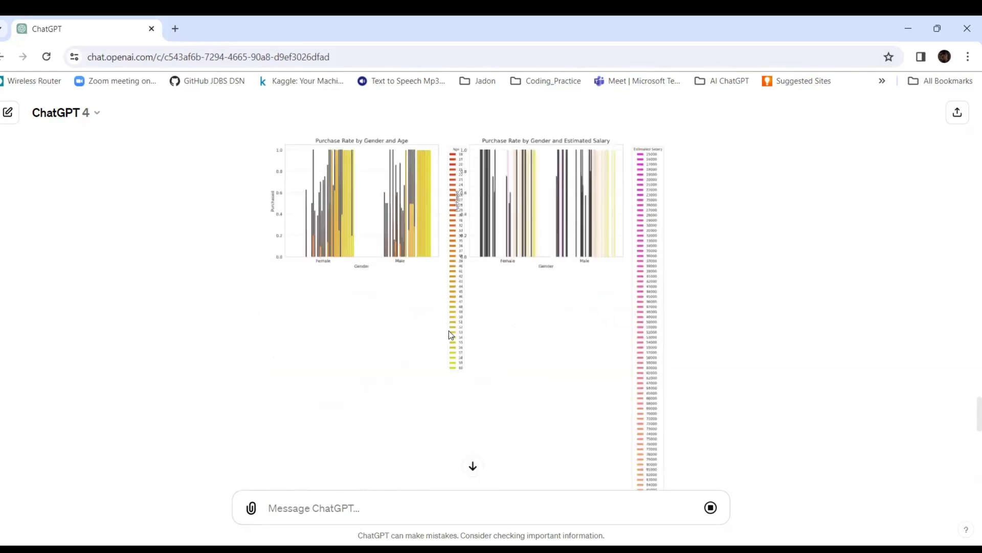
scroll(450, 332, up, 8)
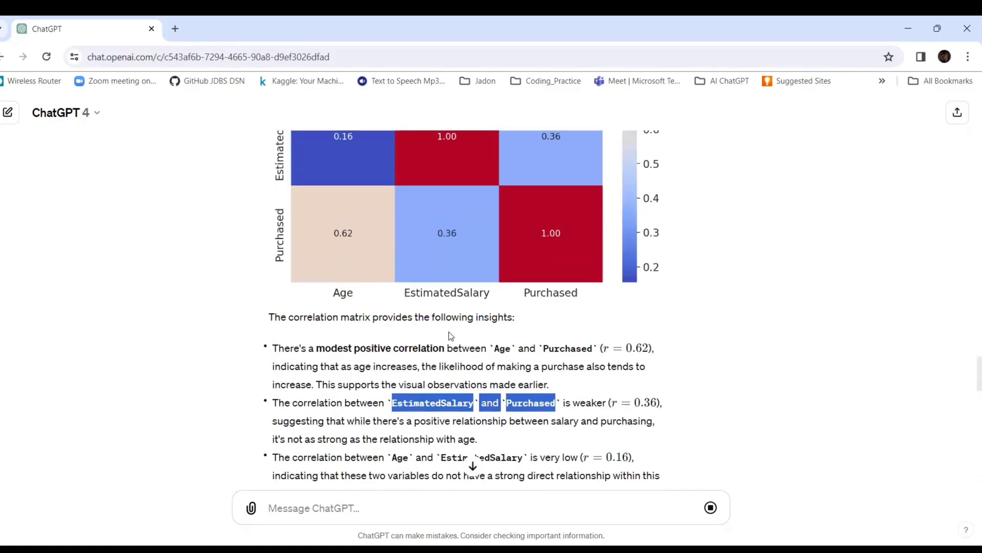
scroll(449, 332, up, 8)
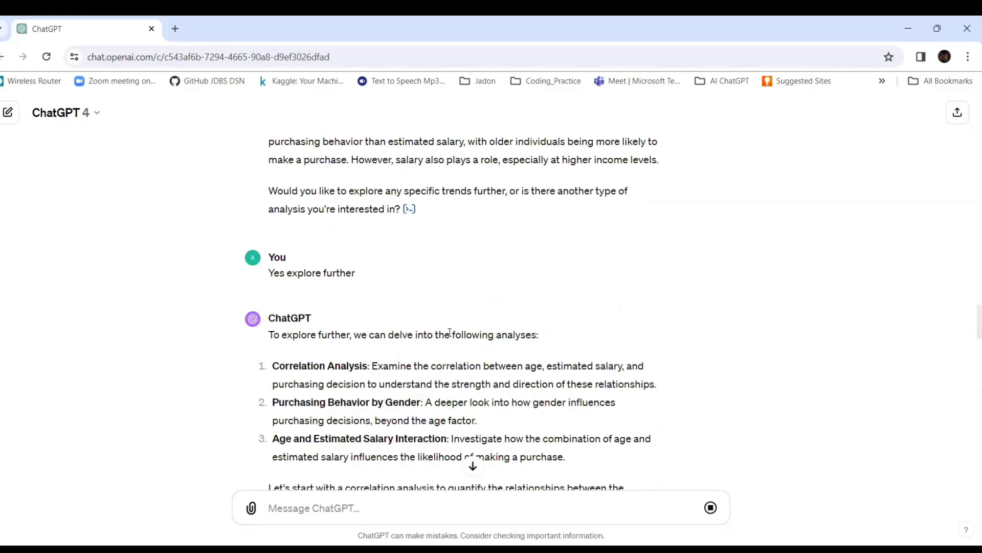
scroll(449, 333, down, 5)
scroll(449, 332, up, 4)
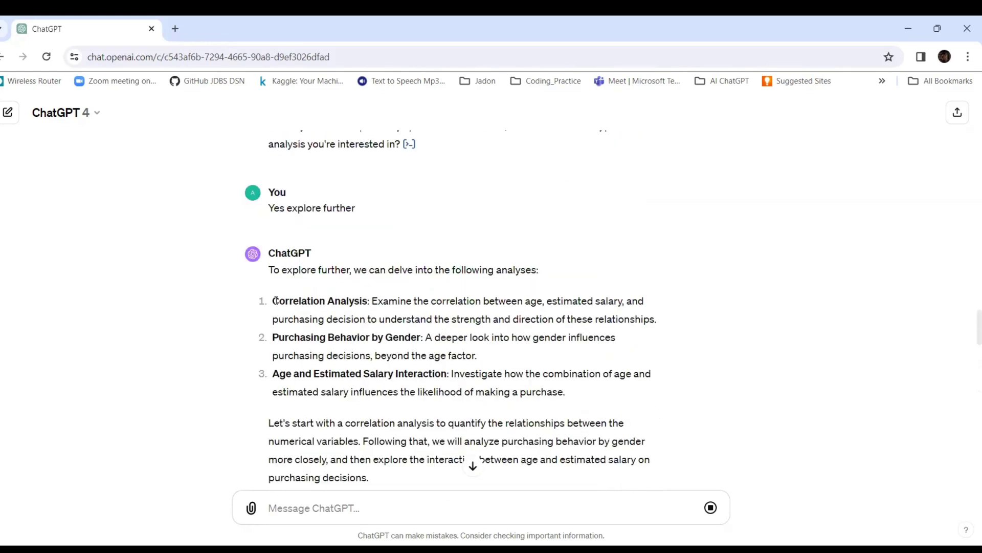
scroll(320, 333, down, 3)
scroll(318, 331, up, 3)
drag(273, 301, 368, 301)
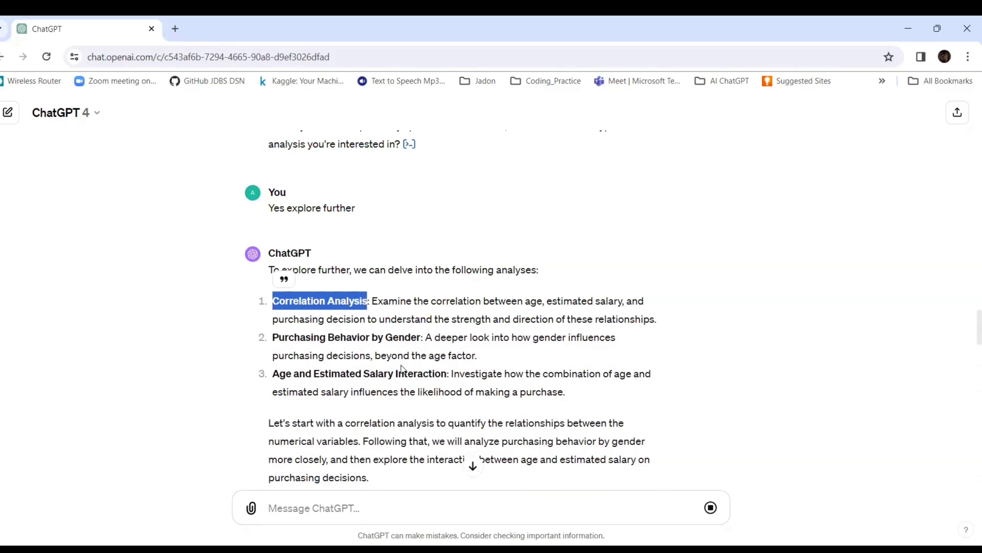
scroll(401, 363, down, 15)
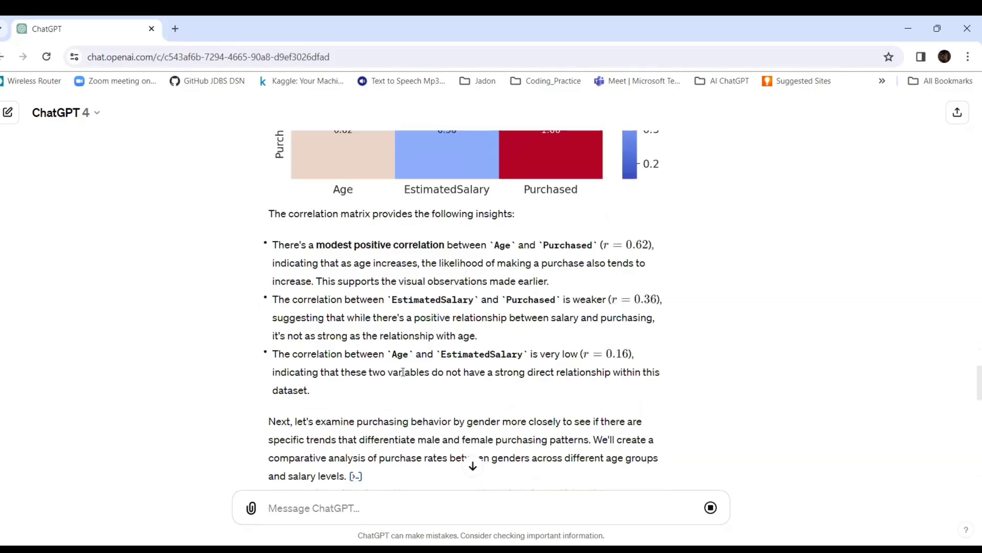